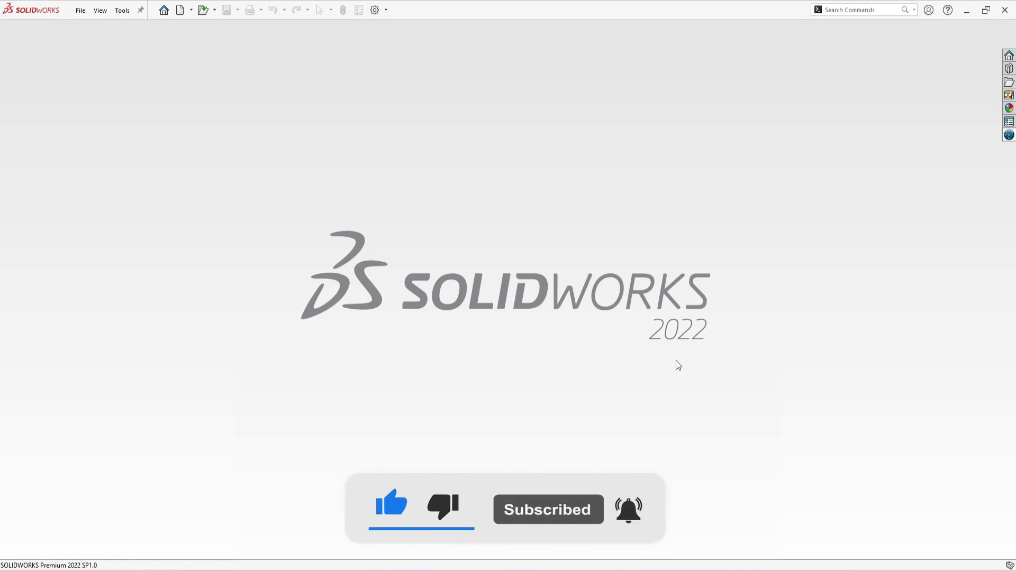
Step: Create a new part document and set its unit system to MMGS (millimeter, gram, second)
left_click(183, 13)
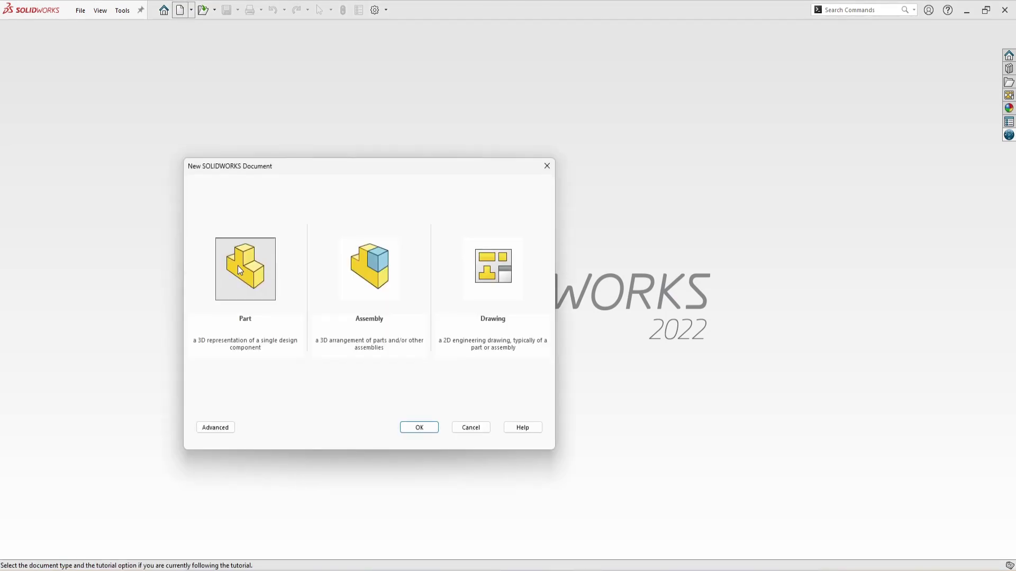
double_click(250, 257)
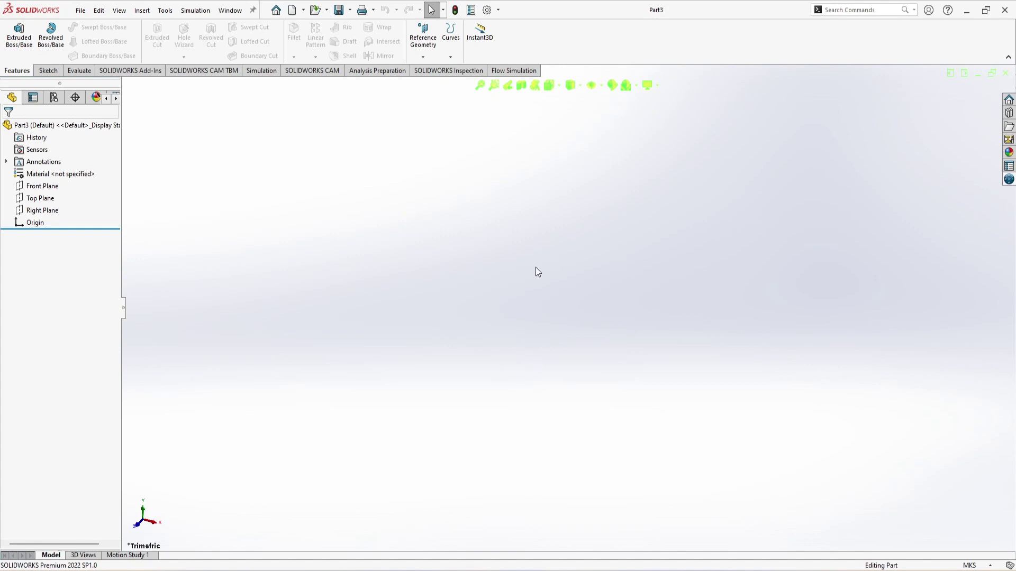
left_click(980, 565)
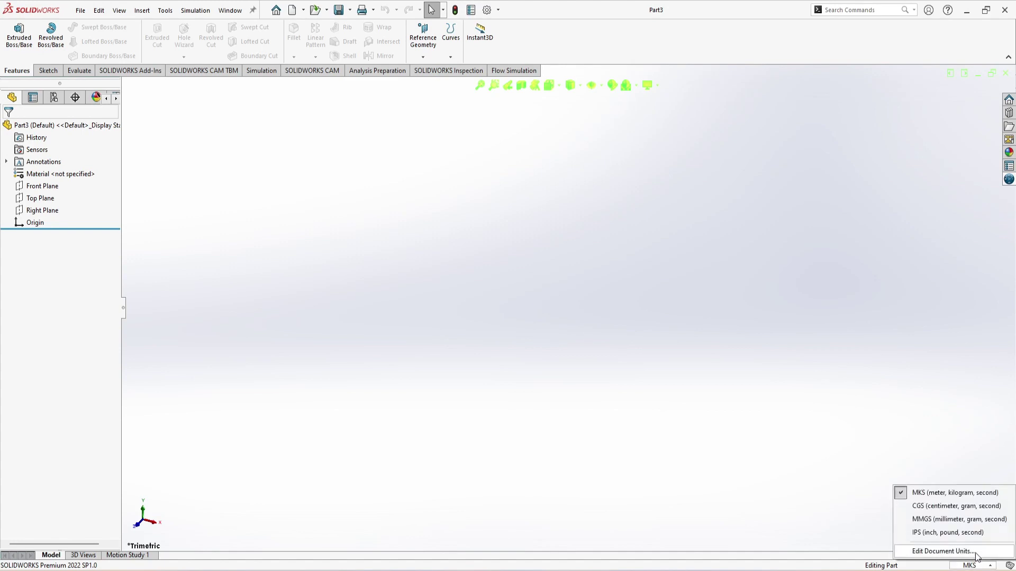
left_click(950, 520)
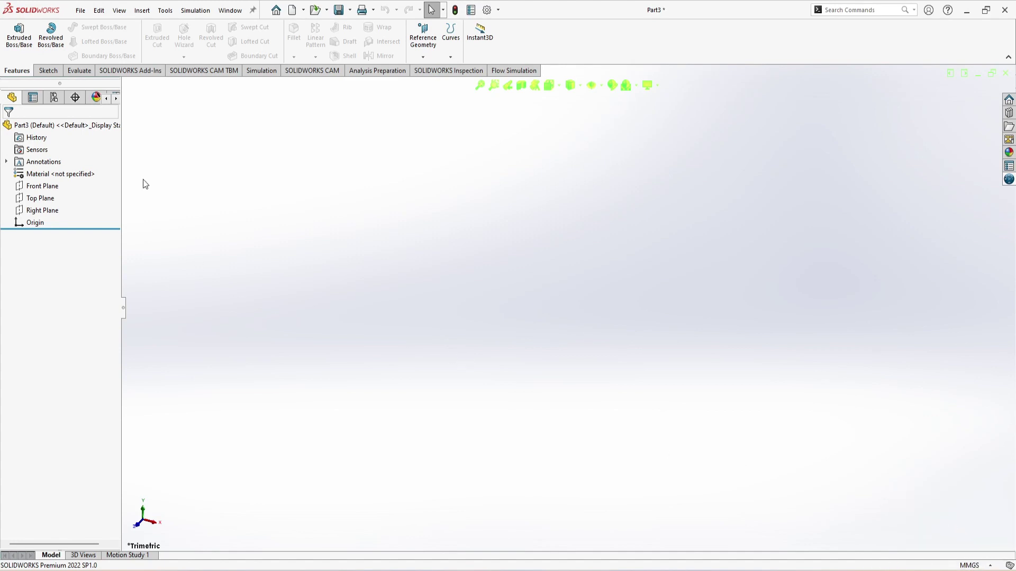
Step: Sketch on the Top Plane a center rectangle about 102 by 71 mm at the origin and another about 53 by 29 mm adjoining its right edge
left_click(40, 197)
left_click(63, 182)
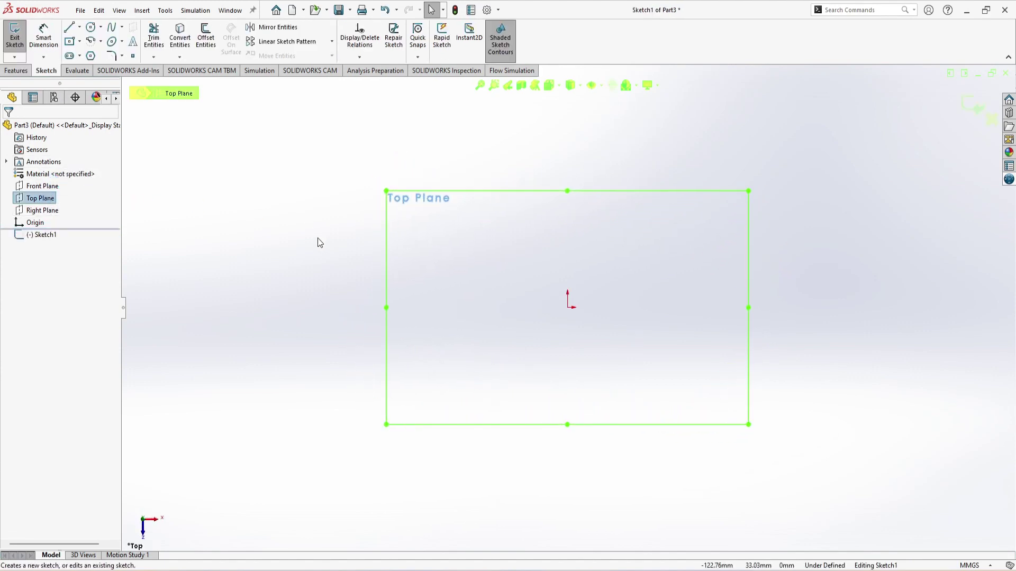
left_click(69, 40)
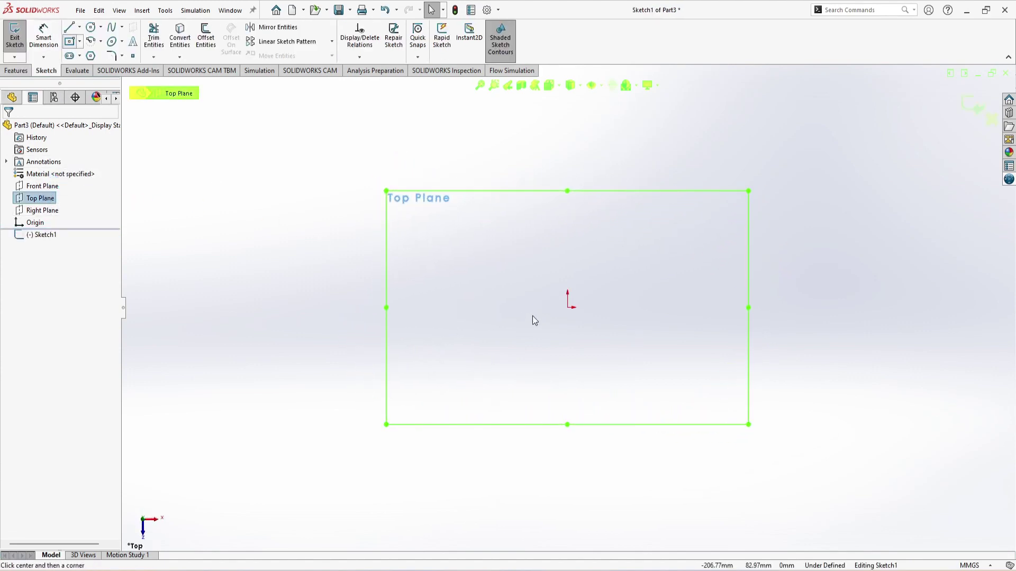
left_click(567, 308)
left_click(463, 383)
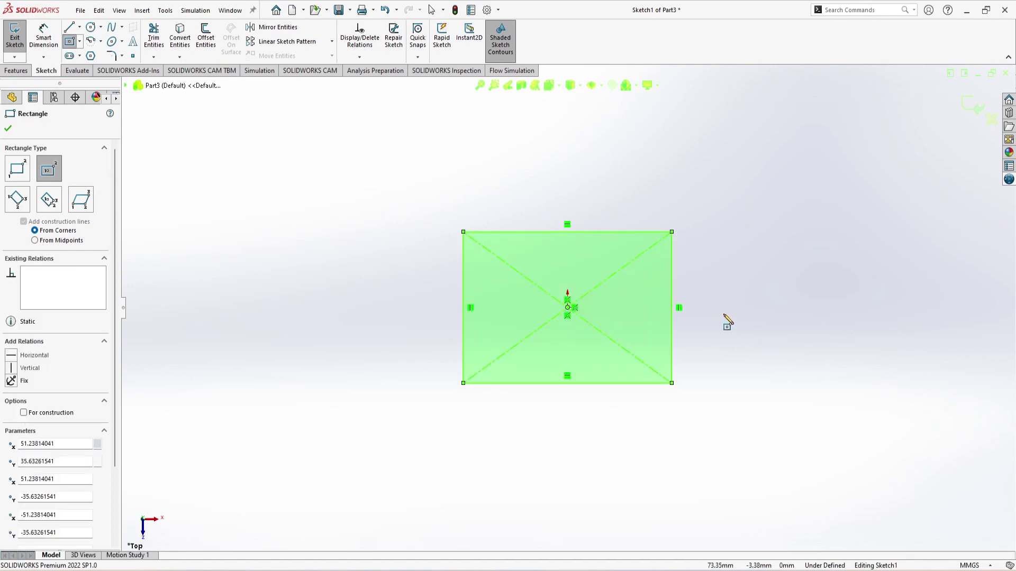
left_click(726, 314)
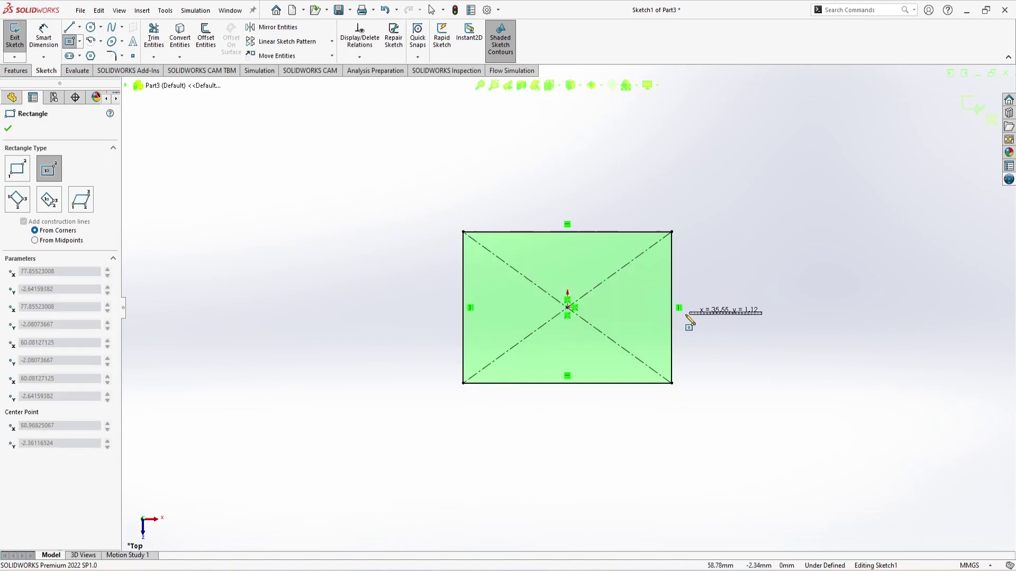
left_click(672, 344)
Step: Extrude both rectangular sketch regions as a blind boss 40 mm deep
left_click(10, 72)
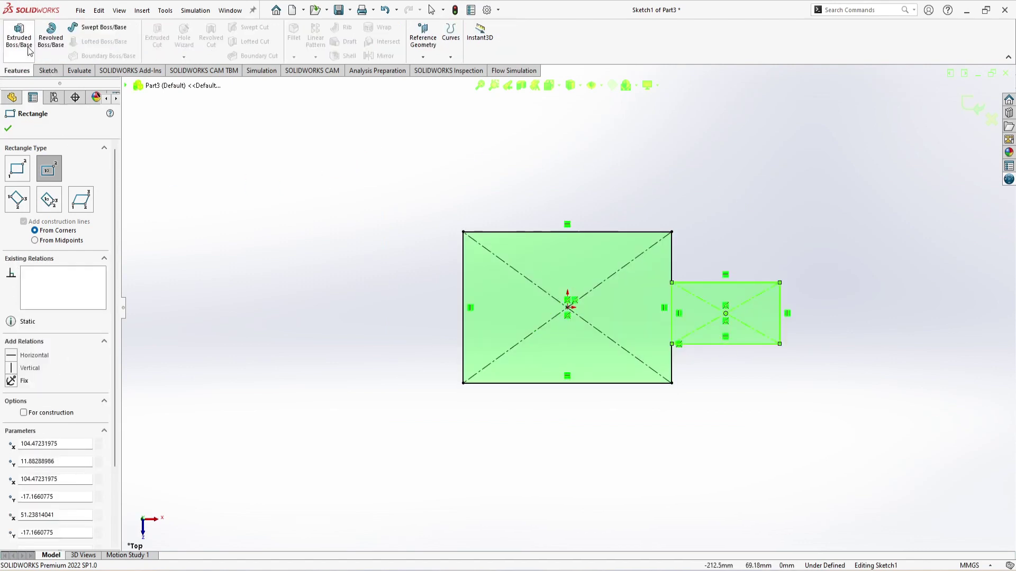
left_click(19, 37)
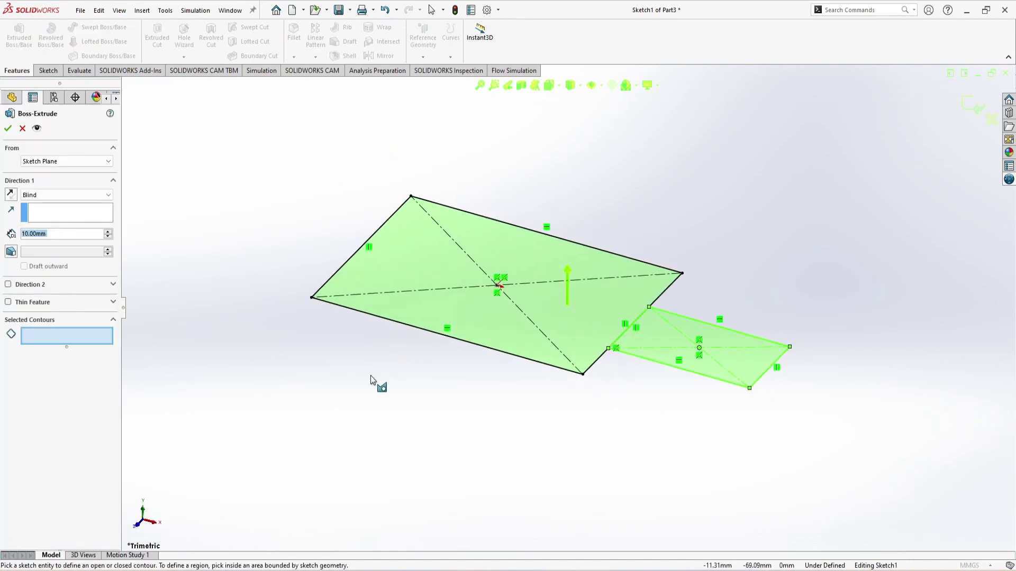
left_click(487, 322)
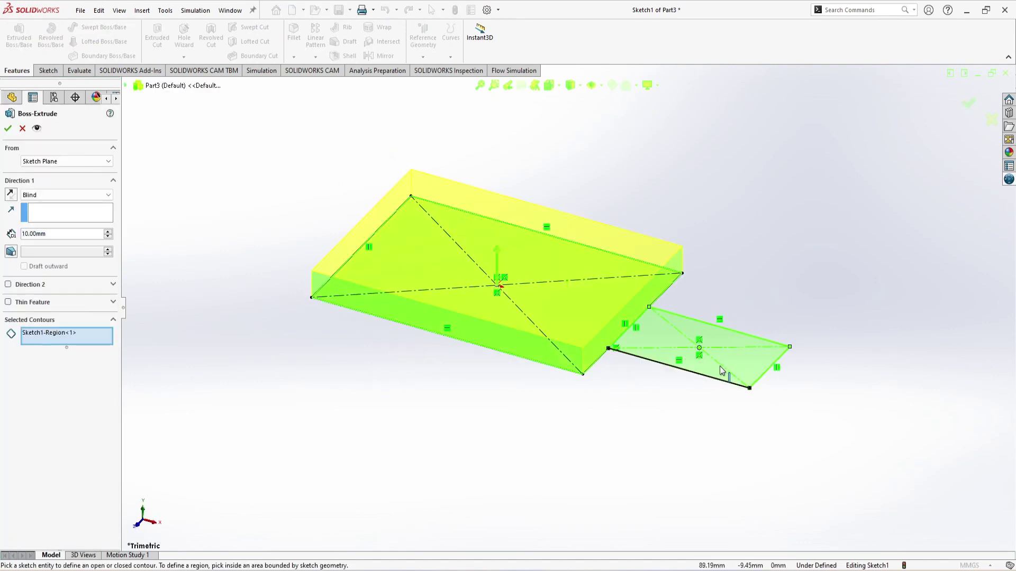
left_click(682, 353)
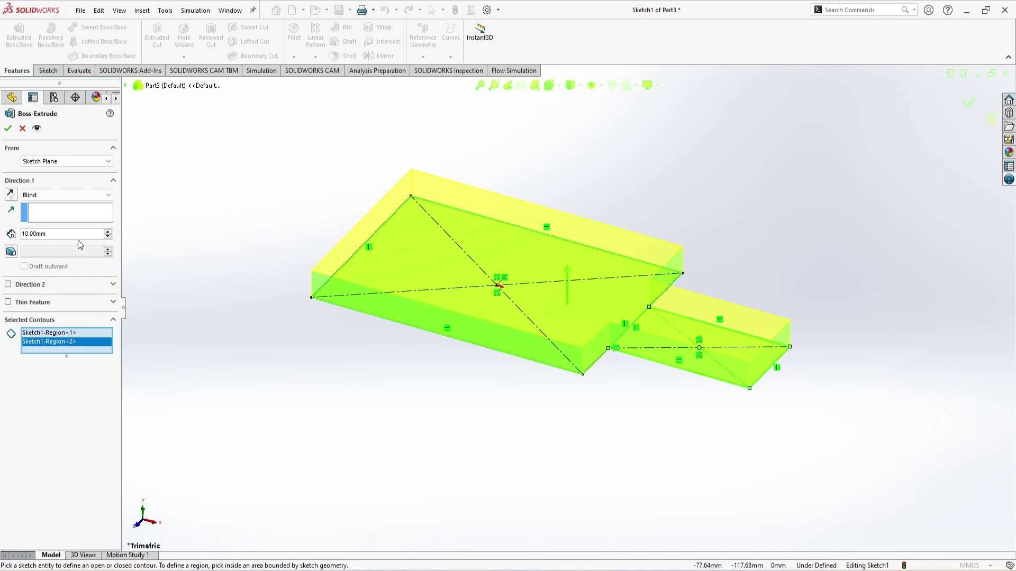
left_click(108, 234)
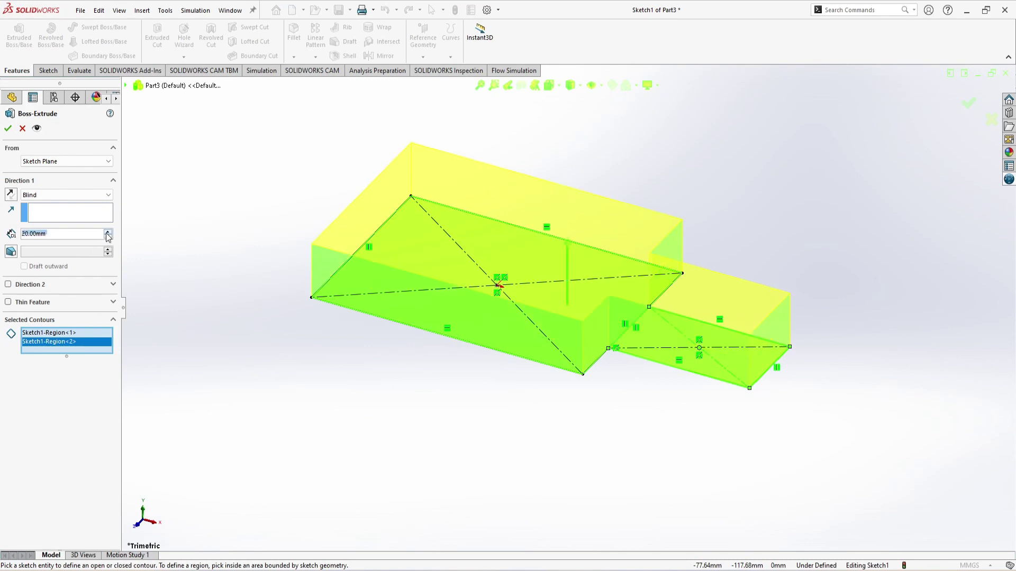
left_click(108, 233)
left_click(108, 233)
left_click(108, 234)
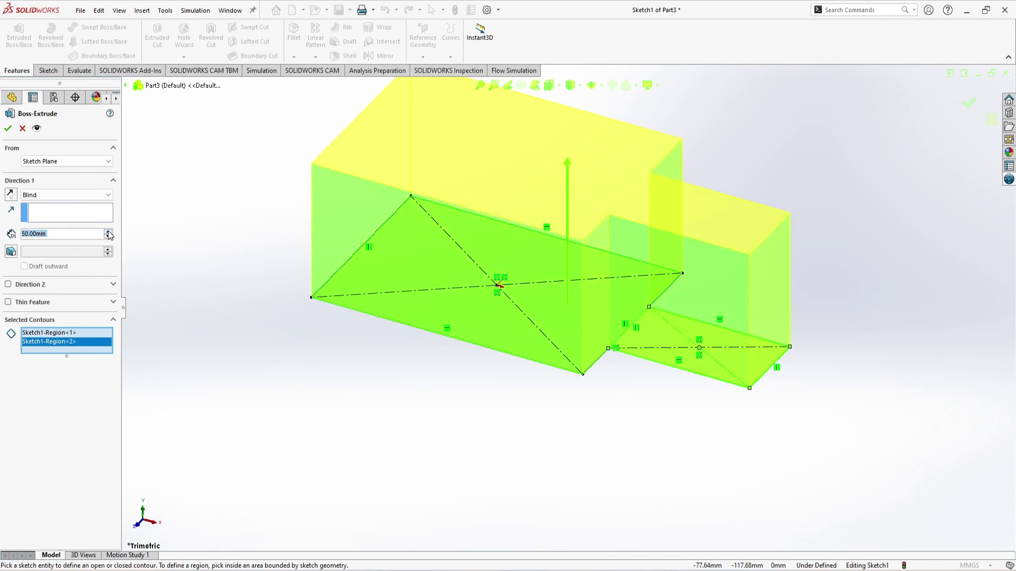
left_click(108, 237)
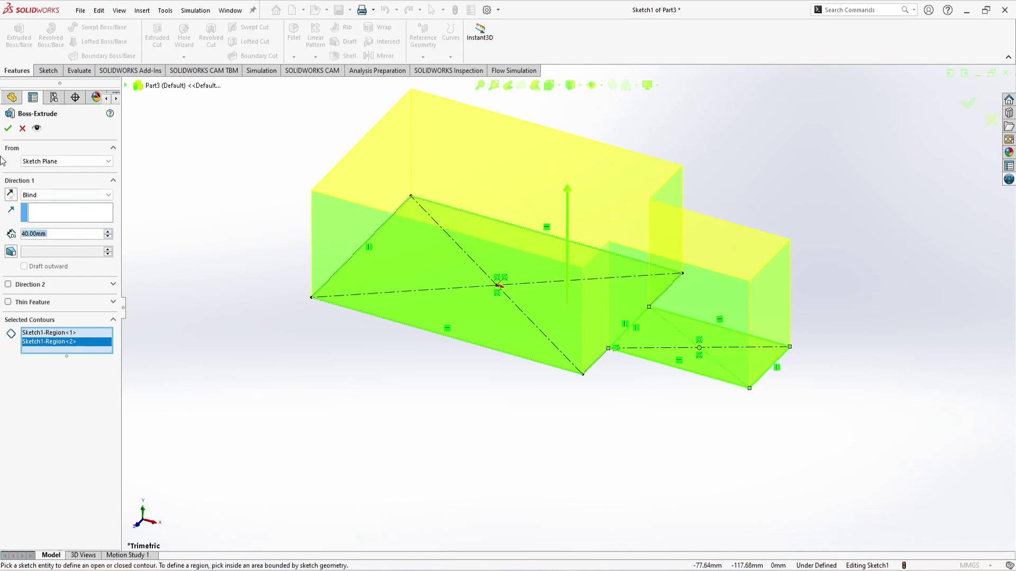
left_click(8, 128)
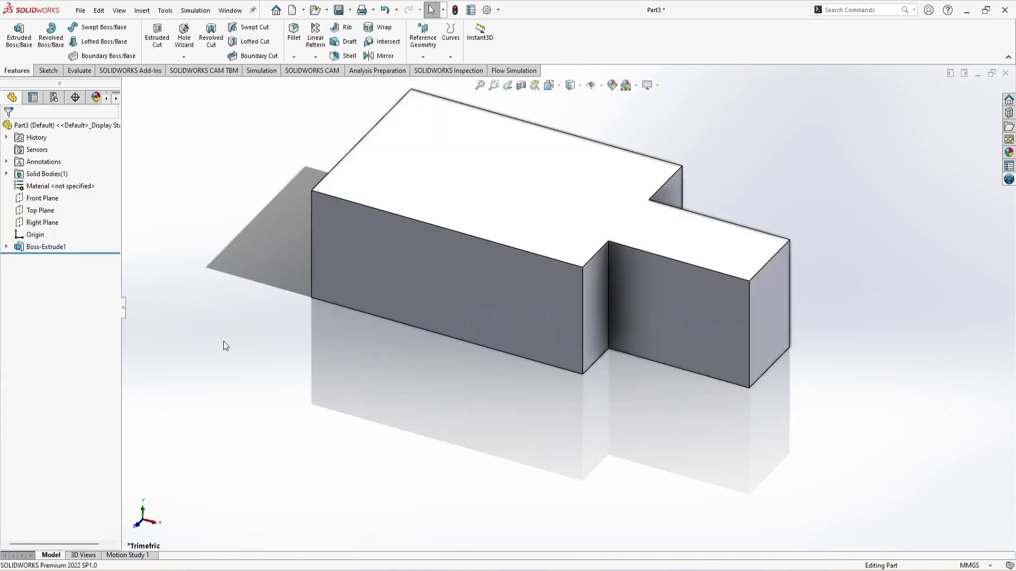
Step: Start an angle-distance chamfer on the long upper front edge of the larger block
left_click(294, 56)
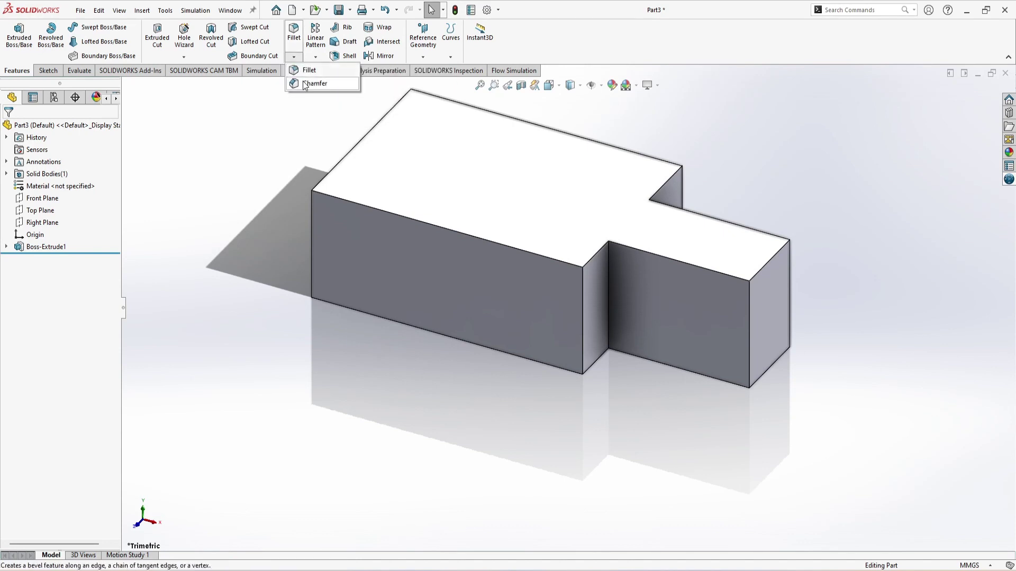
left_click(305, 84)
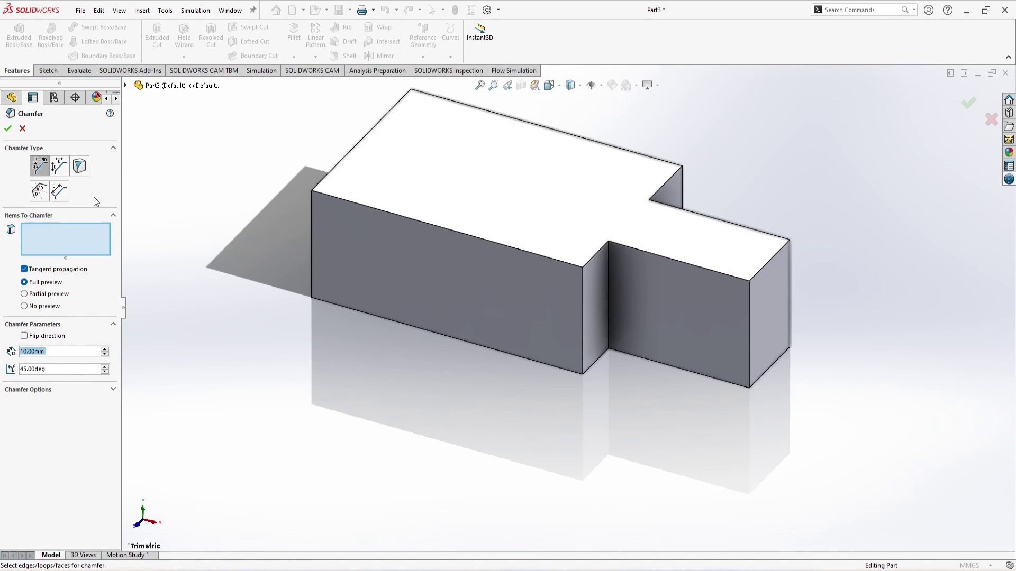
left_click(42, 170)
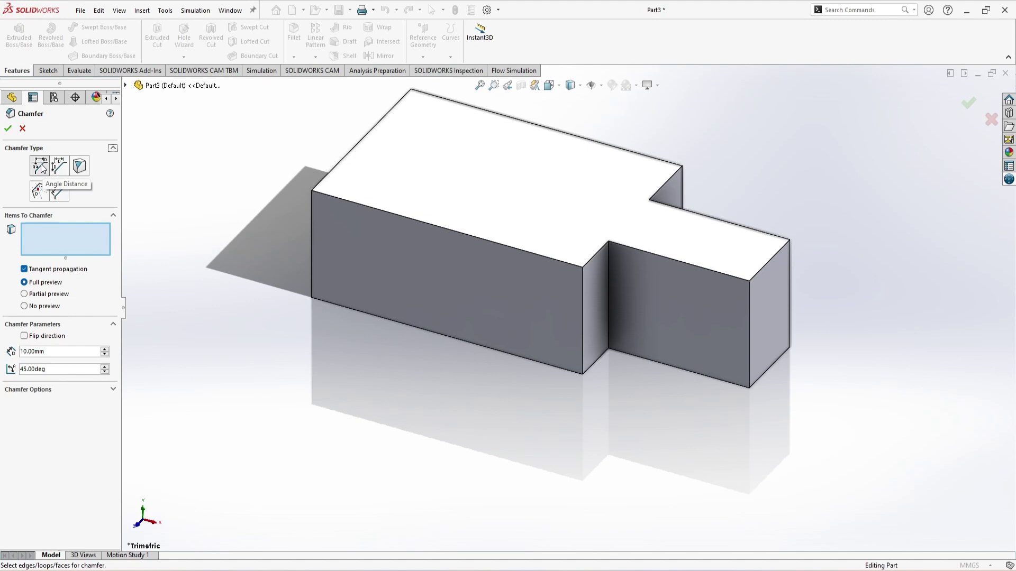
left_click(389, 211)
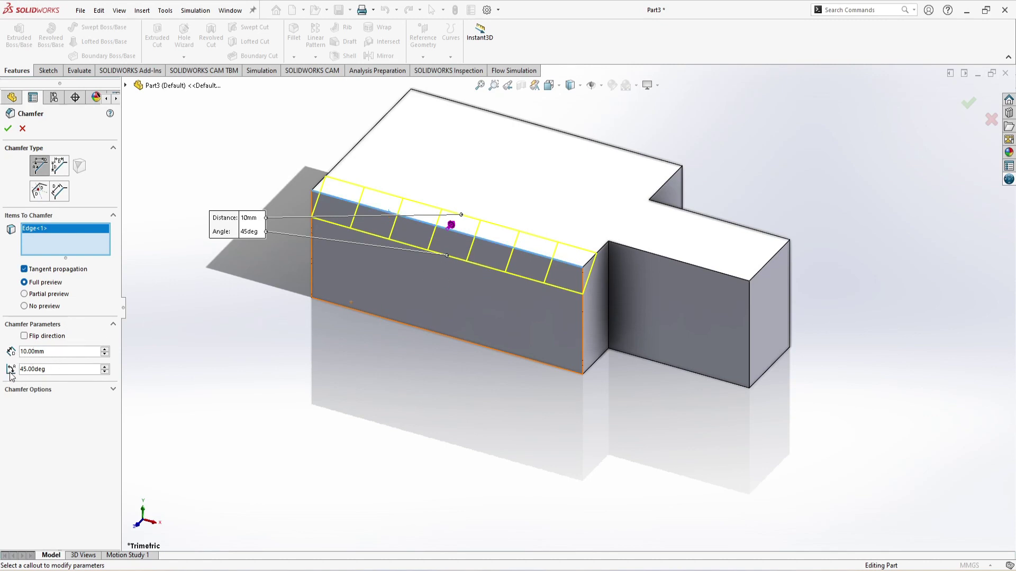
Step: Try a chamfer distance of 20 mm and more, and return it to 10 mm
left_click(104, 350)
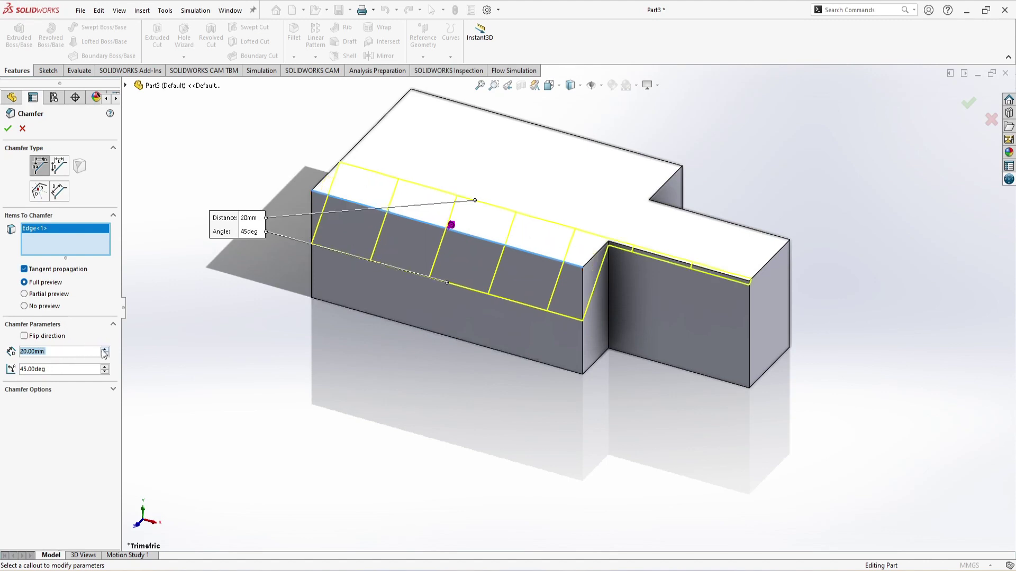
left_click(104, 350)
left_click(105, 354)
left_click(105, 354)
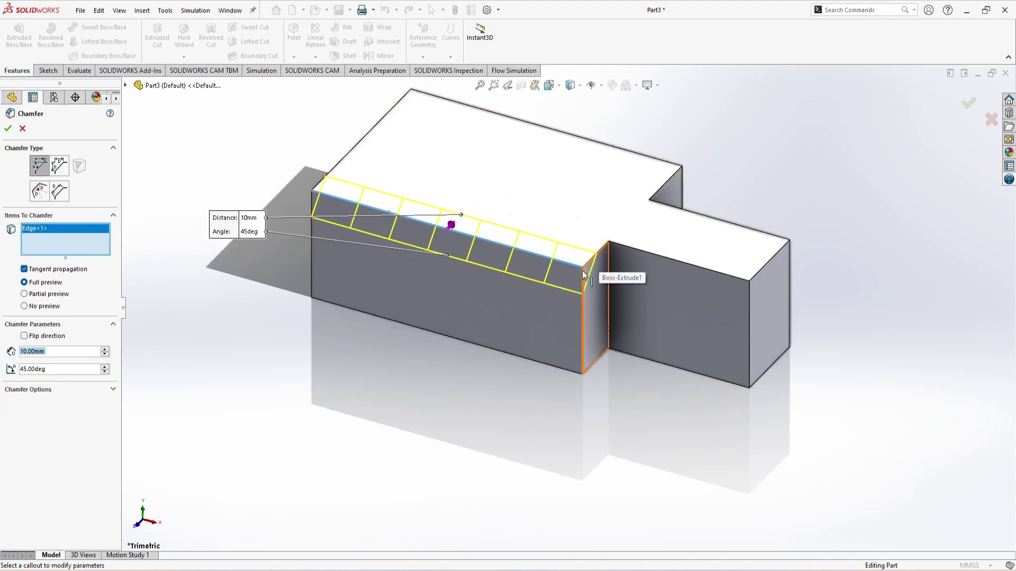
Step: Try smaller chamfer angles on the edge, down to 33 degrees and below
scroll(583, 275, "down", 5)
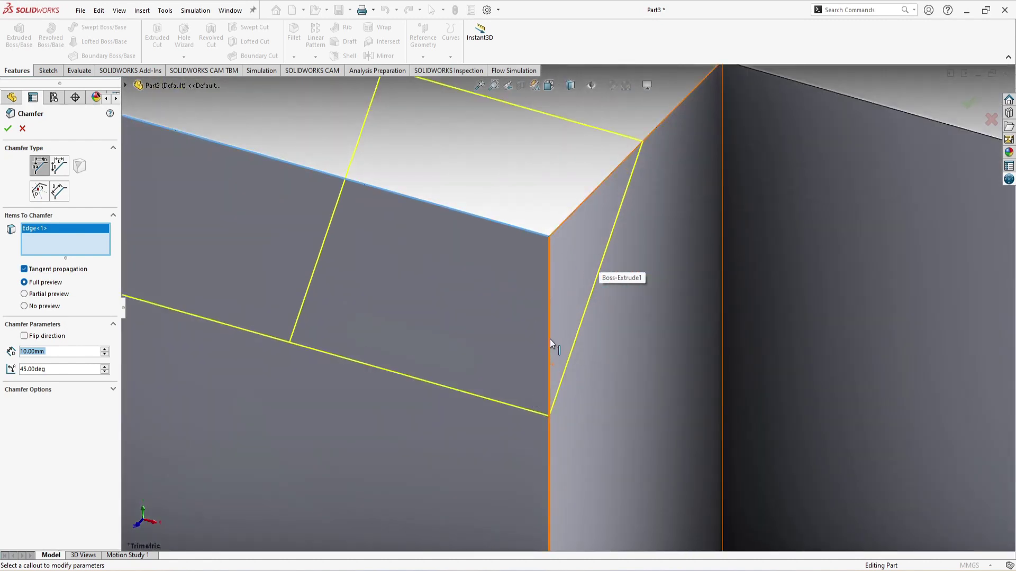
left_click(106, 372)
left_click(105, 373)
left_click(105, 373)
left_click(105, 372)
left_click(105, 373)
left_click(105, 372)
left_click(105, 373)
left_click(105, 373)
left_click(106, 373)
left_click(105, 373)
left_click(106, 372)
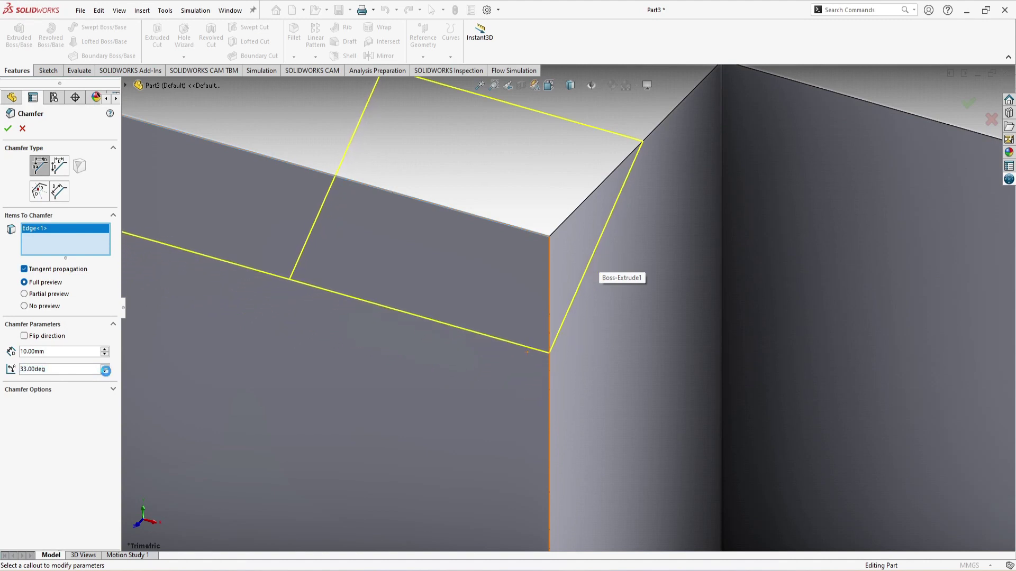
left_click(105, 373)
left_click(106, 372)
left_click(106, 372)
left_click(106, 373)
left_click(105, 373)
left_click(106, 373)
left_click(105, 373)
left_click(105, 372)
left_click(105, 373)
Step: Try a steeper chamfer on the edge by raising the angle to 59 degrees
left_click(105, 366)
left_click(105, 367)
left_click(105, 367)
left_click(105, 367)
left_click(105, 367)
left_click(106, 366)
left_click(106, 367)
left_click(105, 367)
left_click(106, 367)
left_click(105, 367)
left_click(105, 367)
left_click(106, 366)
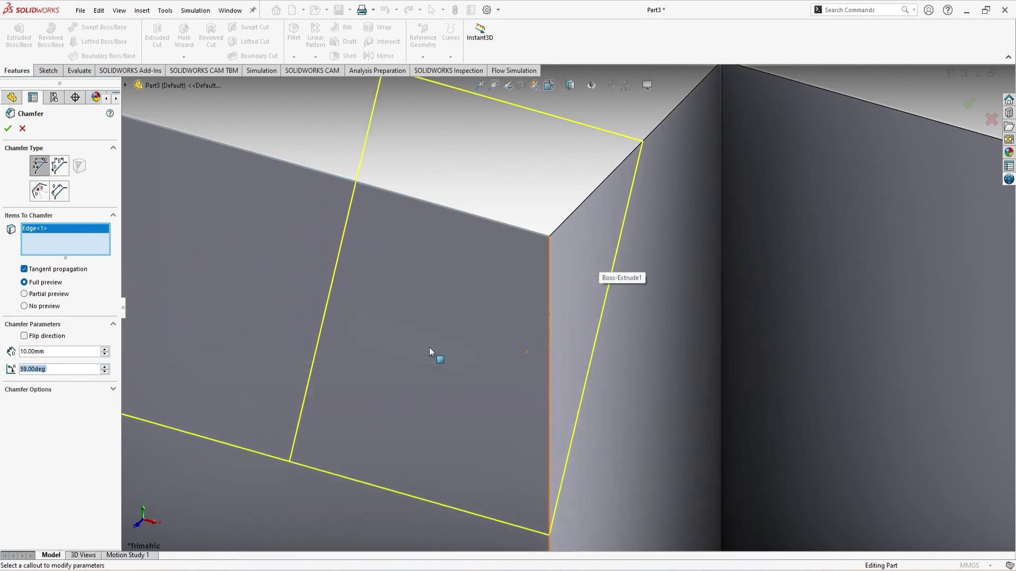
Step: Increase the chamfer angle to 70 degrees and inspect its preview at the block's corner
scroll(429, 347, "up", 2)
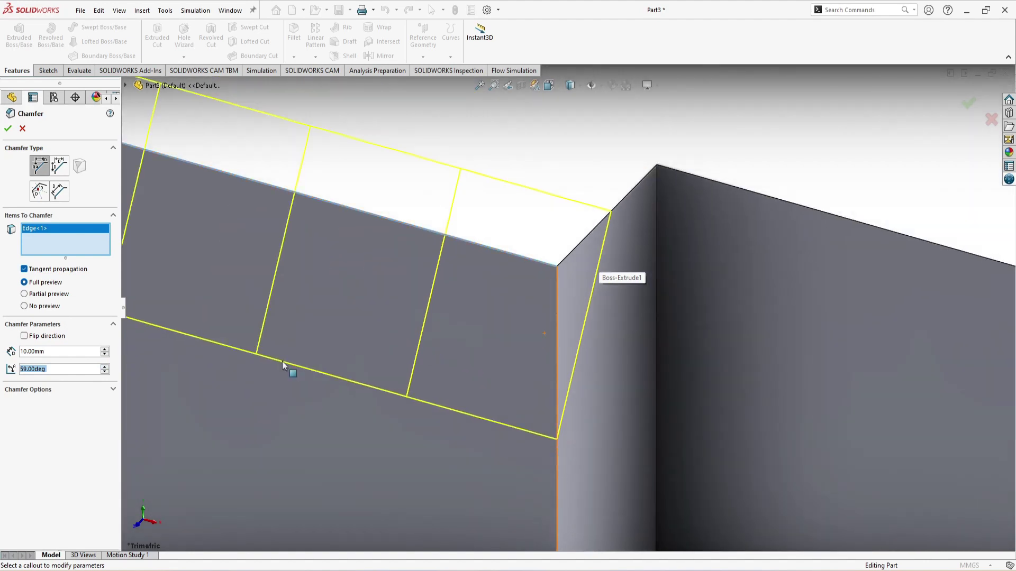
left_click(106, 366)
left_click(106, 366)
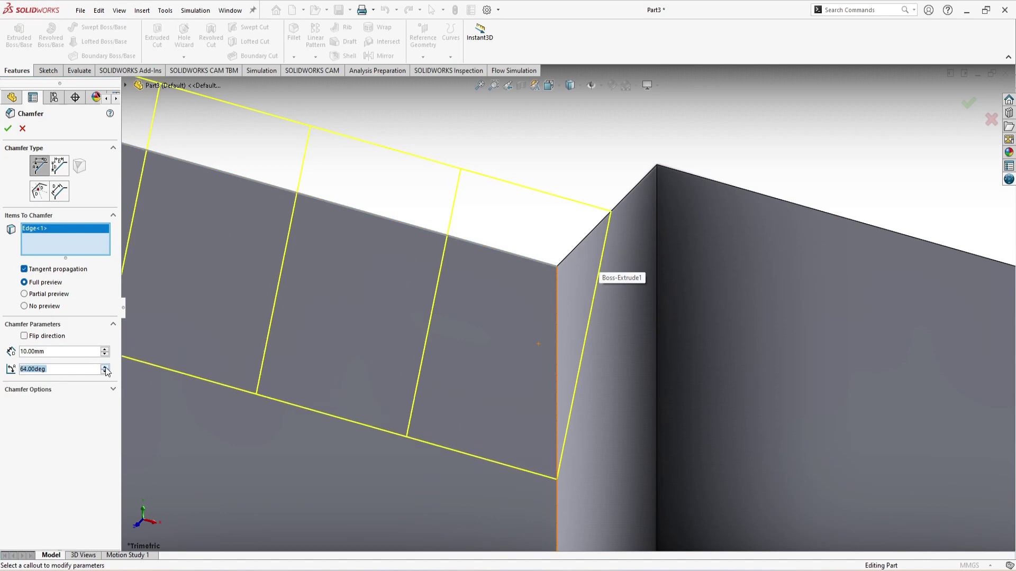
left_click(105, 368)
left_click(105, 367)
left_click(105, 367)
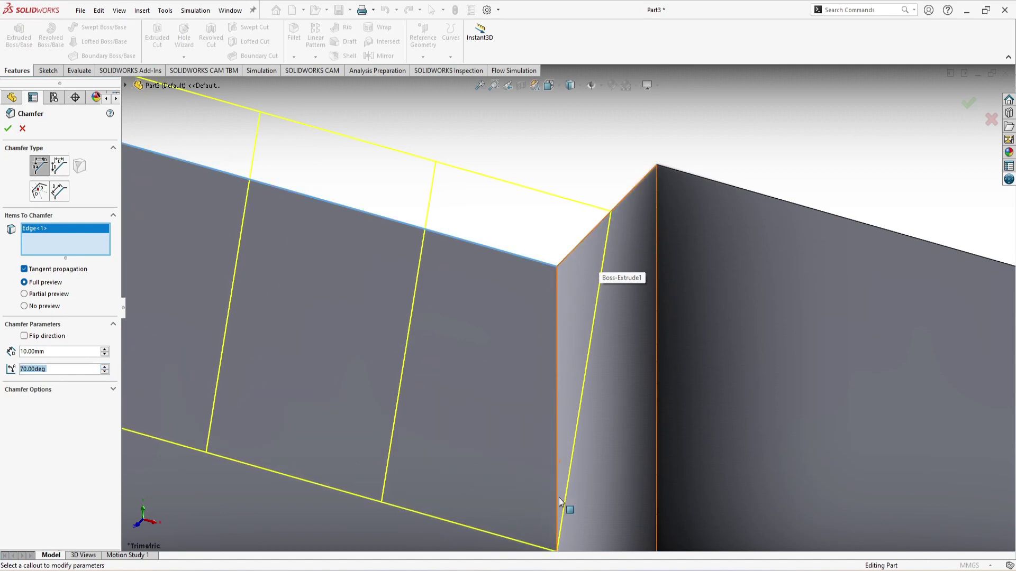
scroll(547, 405, "up", 1)
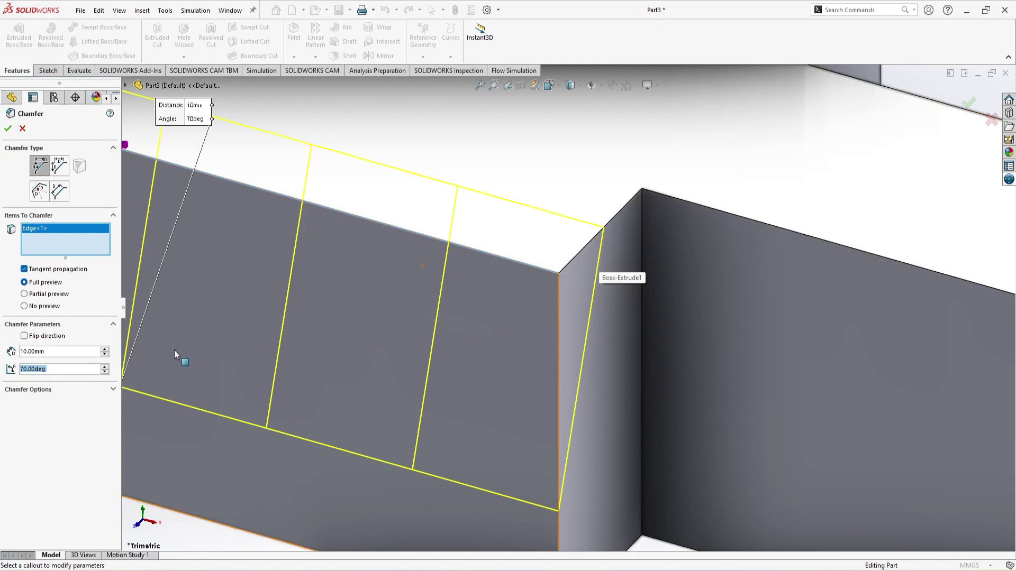
Step: Flip the chamfer direction, set the angle to 30 degrees and finish the chamfer on the long front edge
left_click(25, 336)
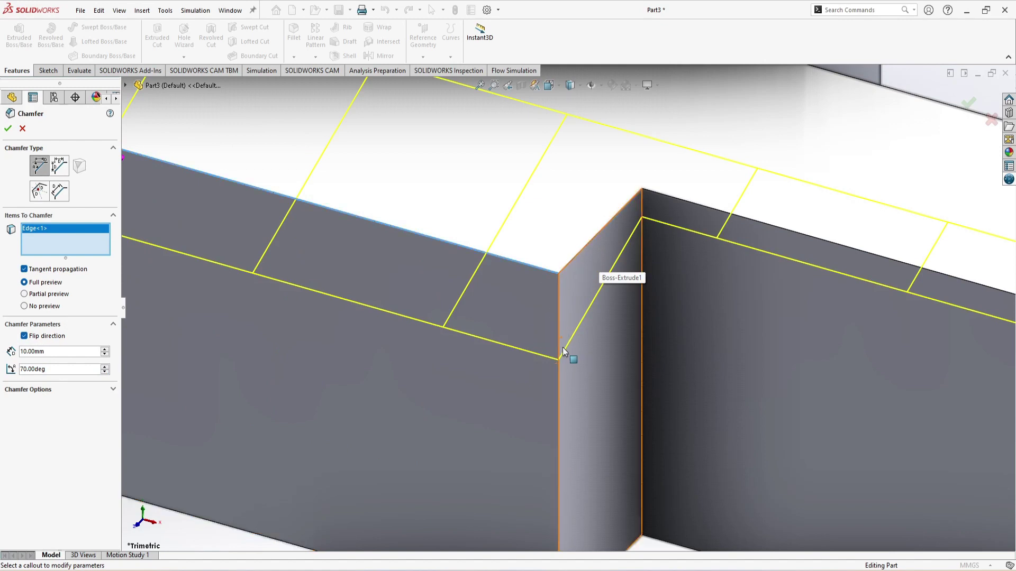
left_click(105, 372)
left_click(105, 372)
left_click(106, 372)
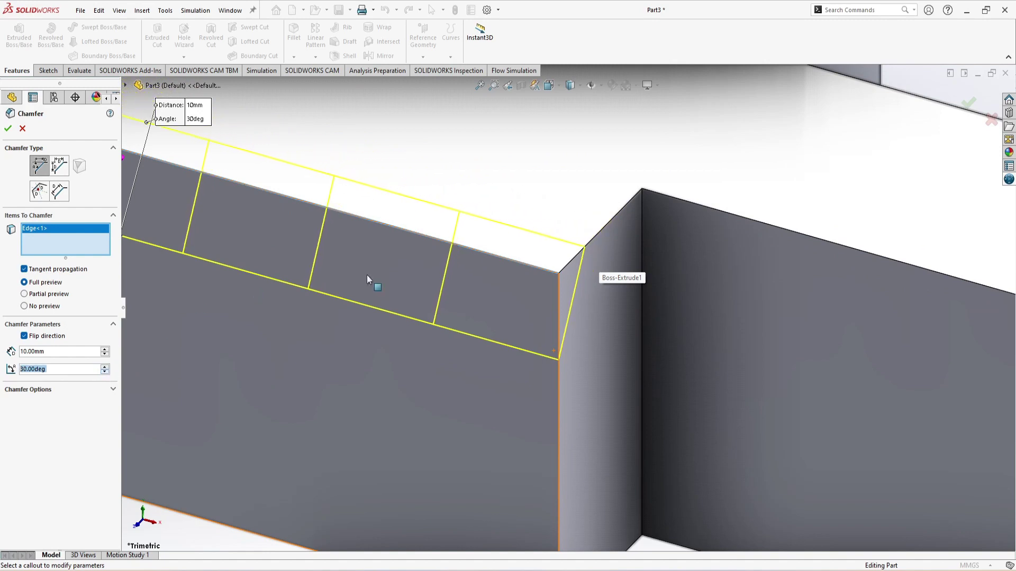
left_click(9, 128)
scroll(476, 297, "up", 5)
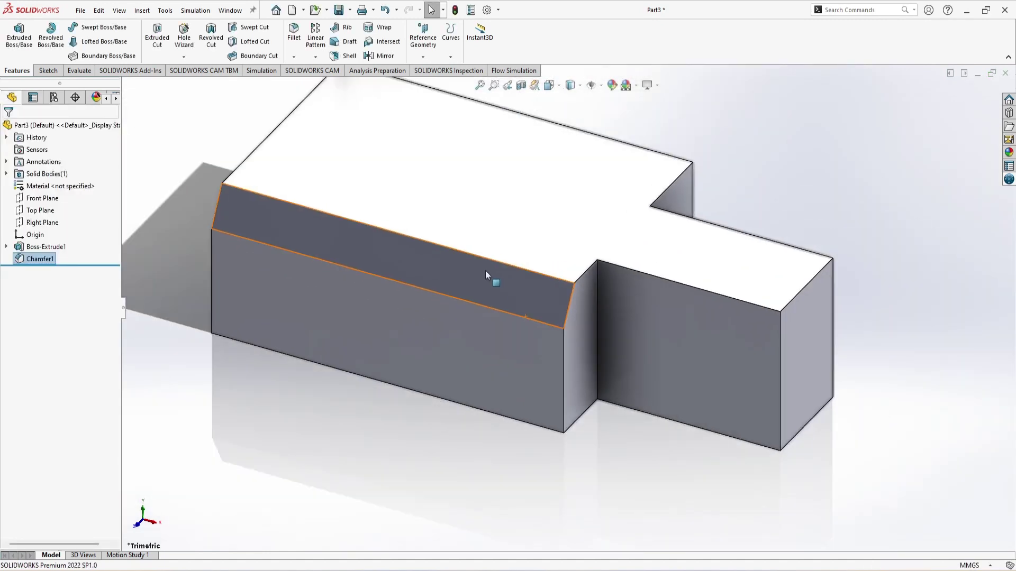
Step: Start a distance-distance chamfer on the upper edge of the wide end face, opposite the narrow section
left_click(294, 56)
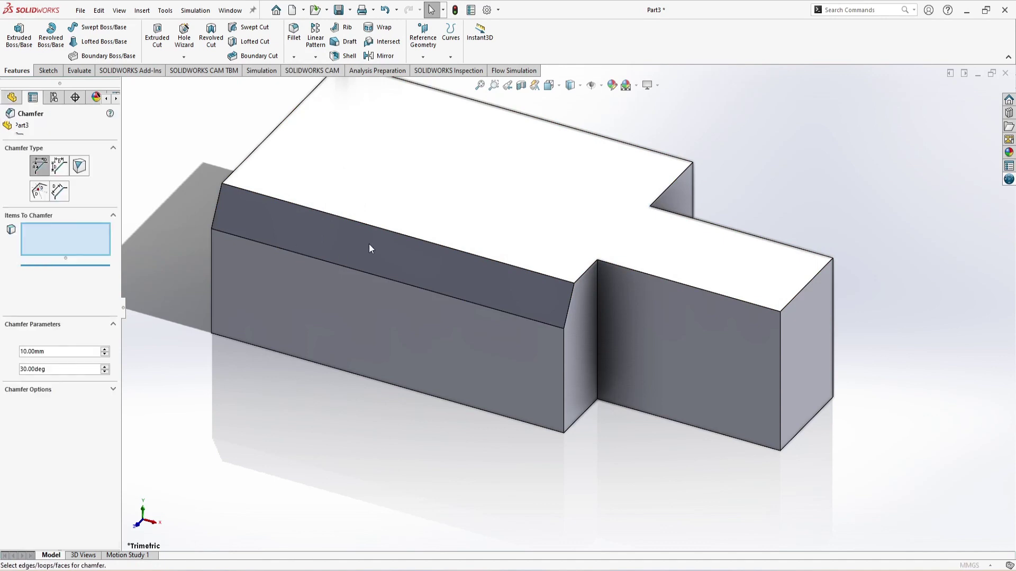
left_click(57, 166)
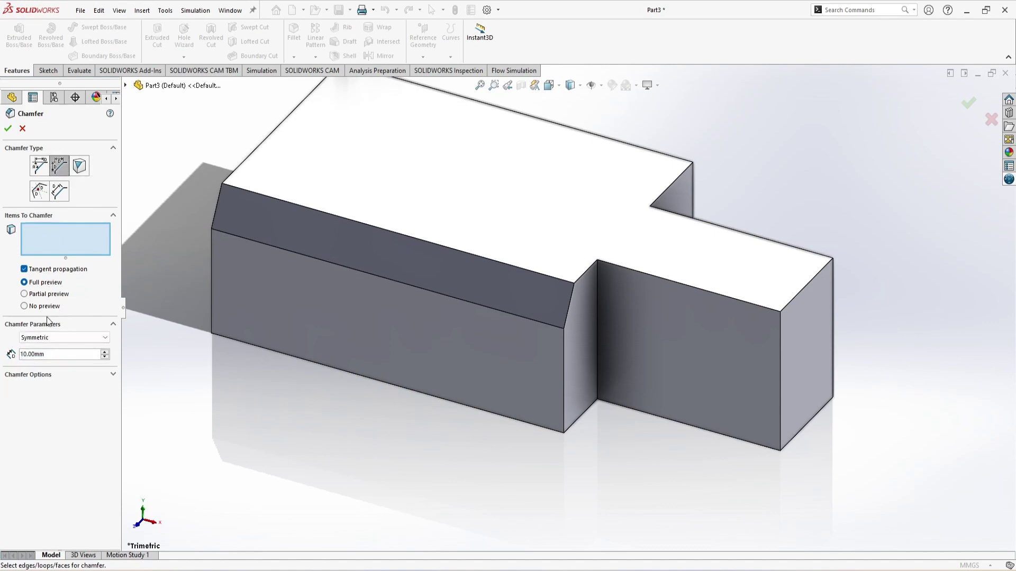
left_click(582, 273)
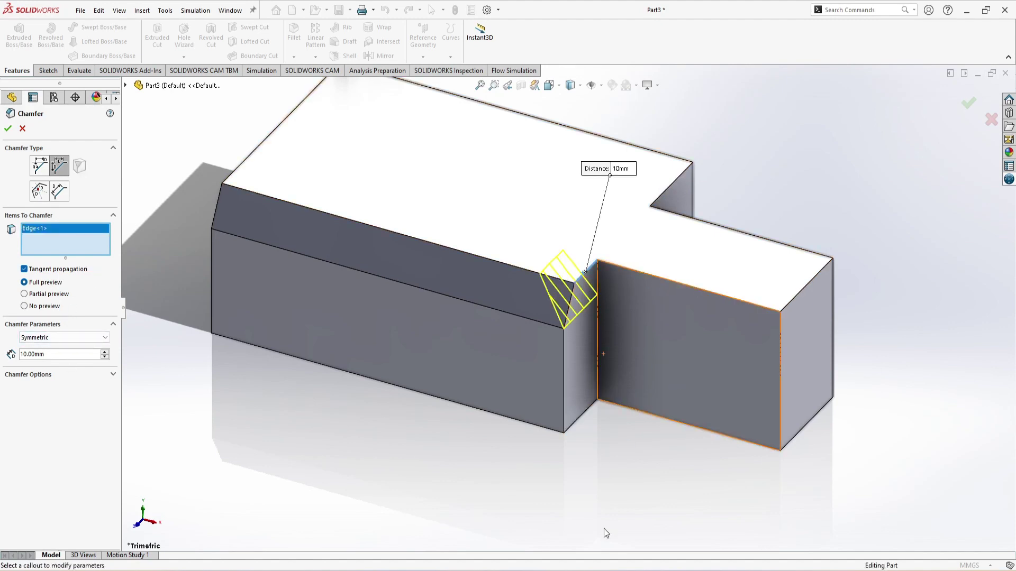
left_click(592, 266)
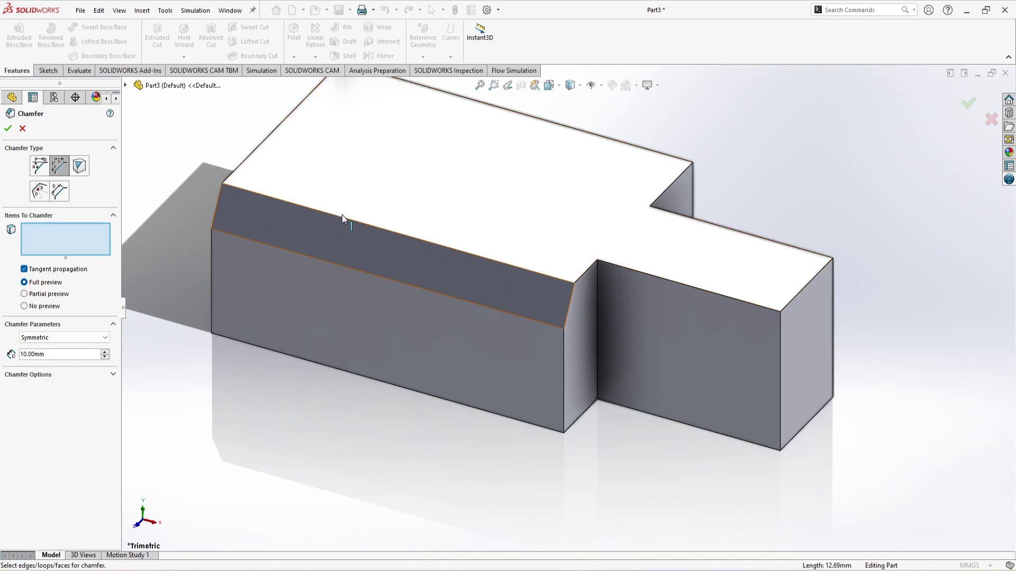
left_click(258, 148)
key("space")
left_click(382, 363)
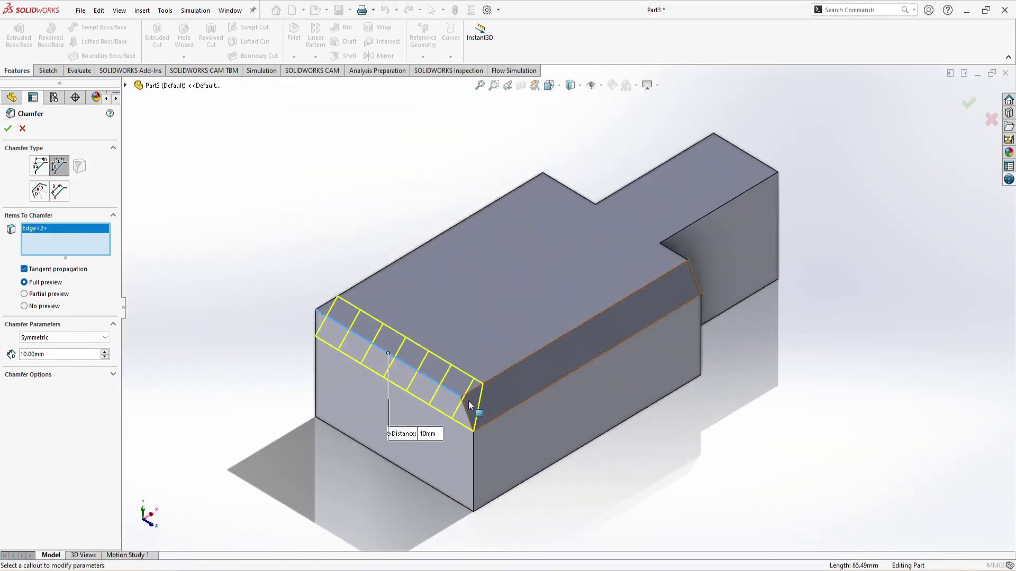
Step: Try a symmetric chamfer distance of 20 mm on the end edge and return it to 10 mm
left_click(49, 339)
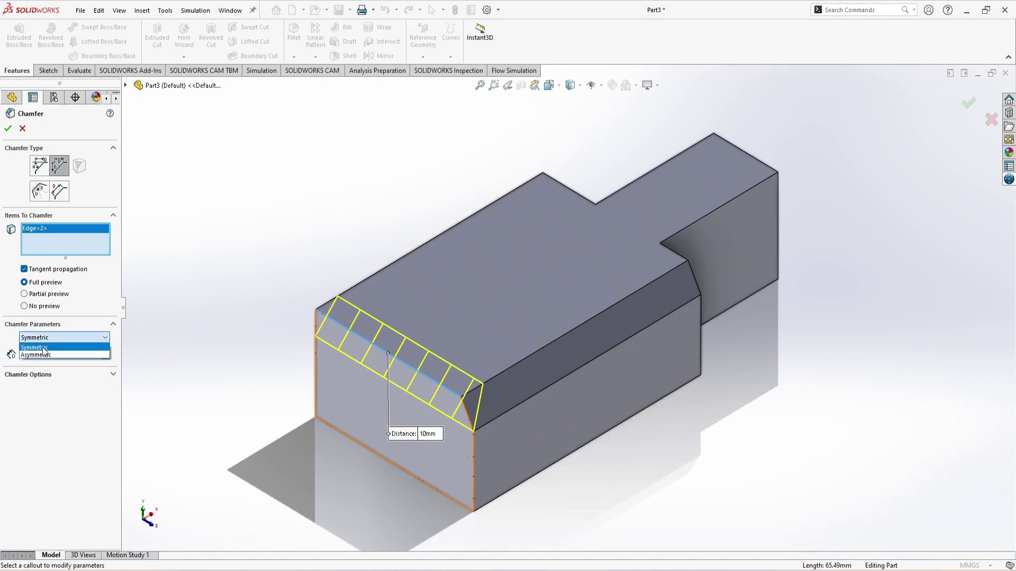
left_click(78, 405)
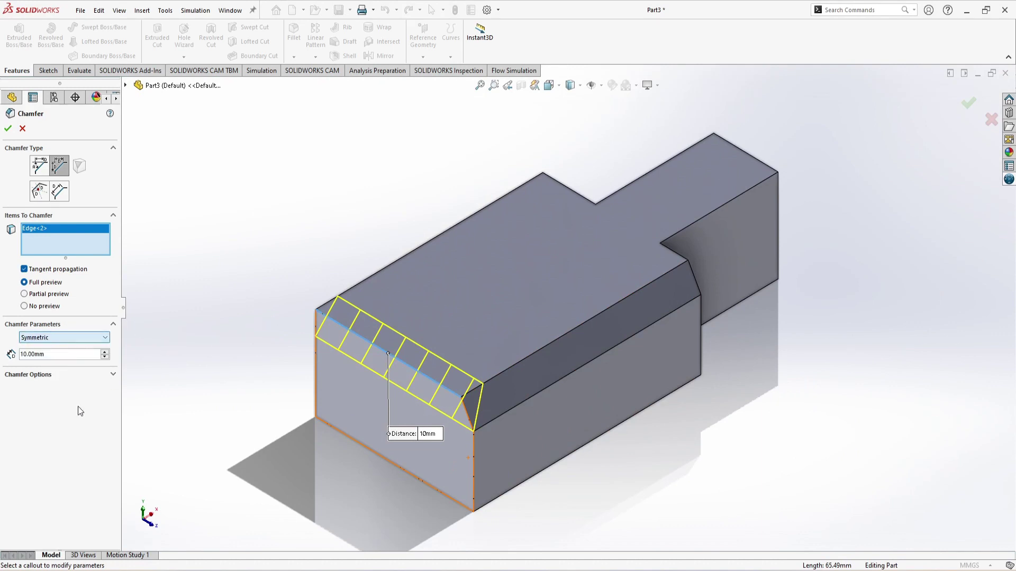
scroll(468, 427, "down", 5)
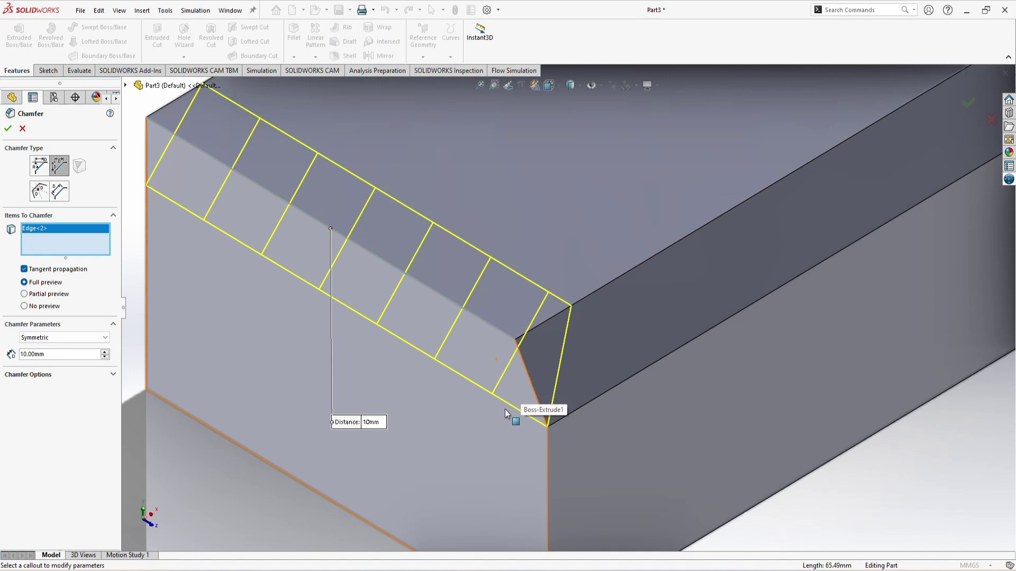
left_click(104, 352)
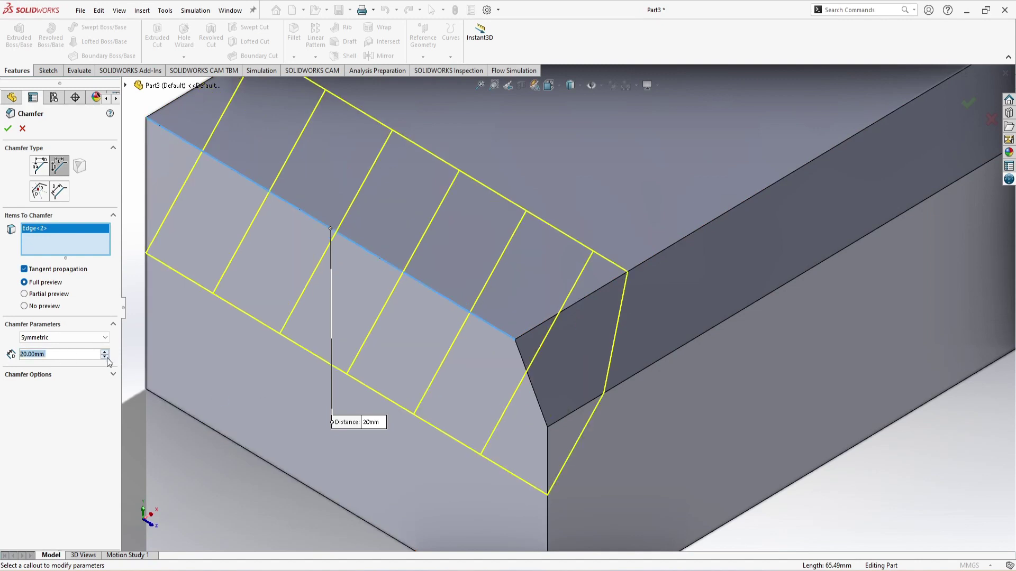
left_click(106, 358)
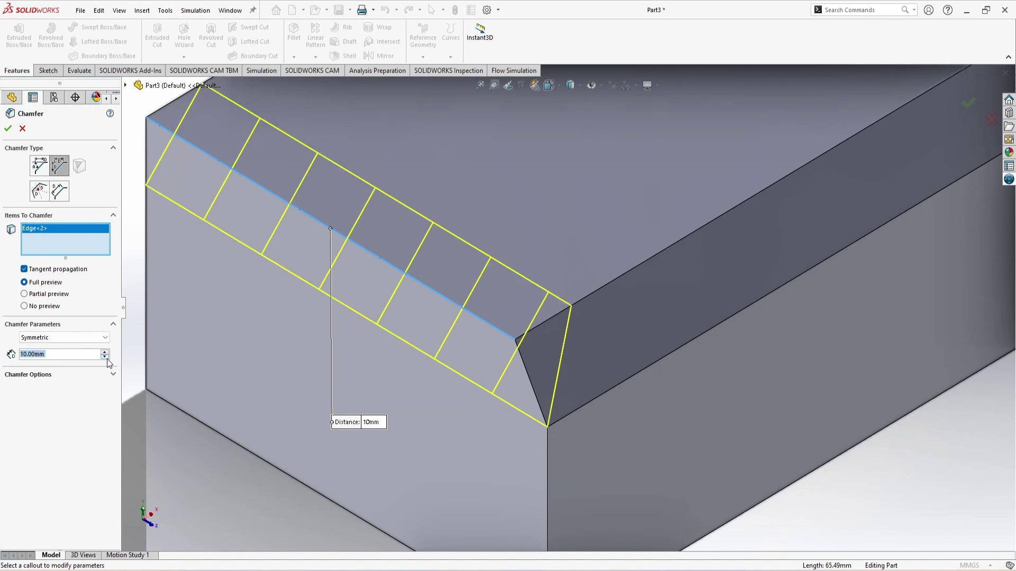
Step: Make the end edge chamfer asymmetric, with a first distance of 50 mm and a second distance of 5 mm
left_click(80, 338)
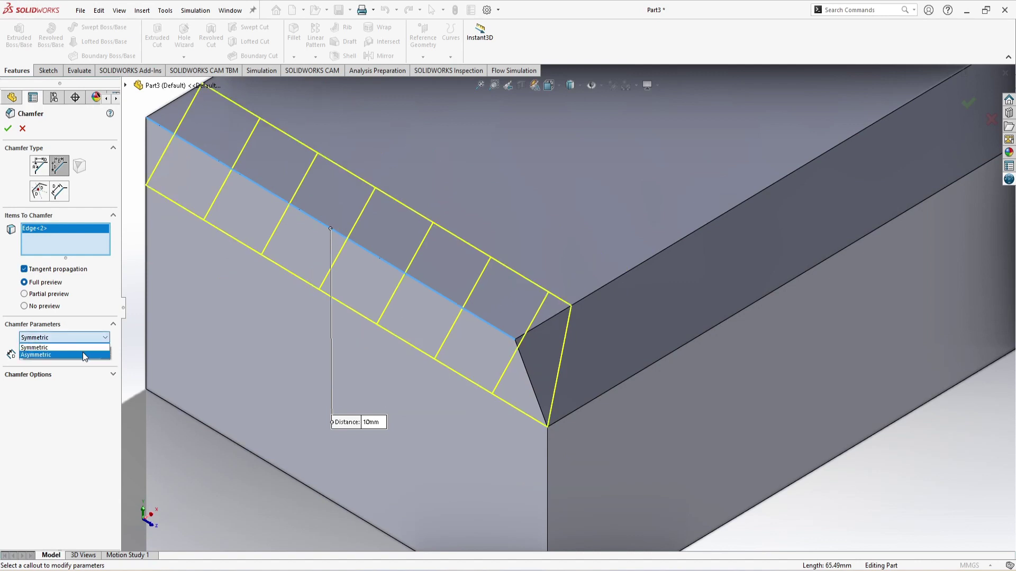
left_click(81, 354)
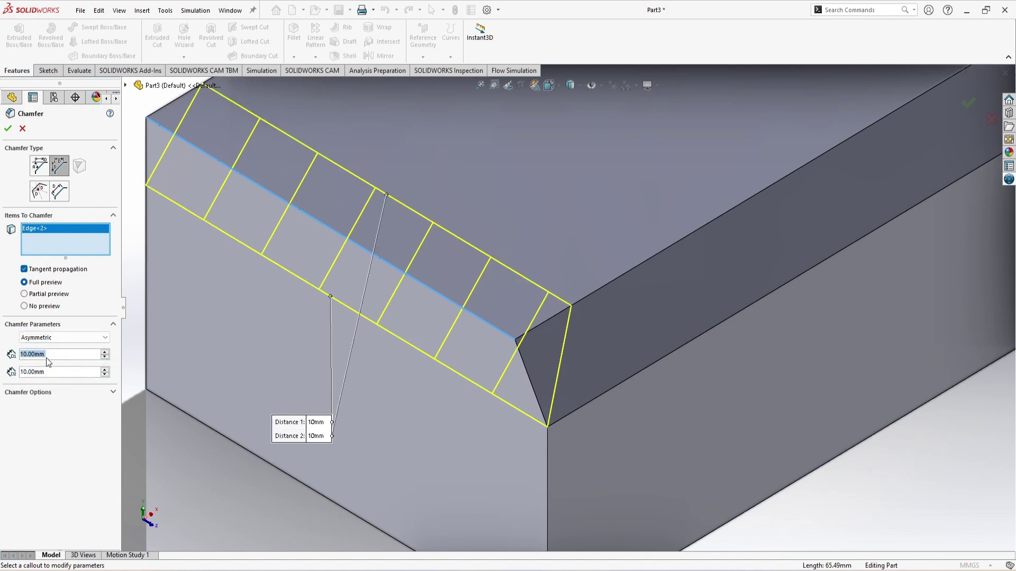
left_click(106, 352)
left_click(106, 352)
left_click(105, 352)
left_click(105, 352)
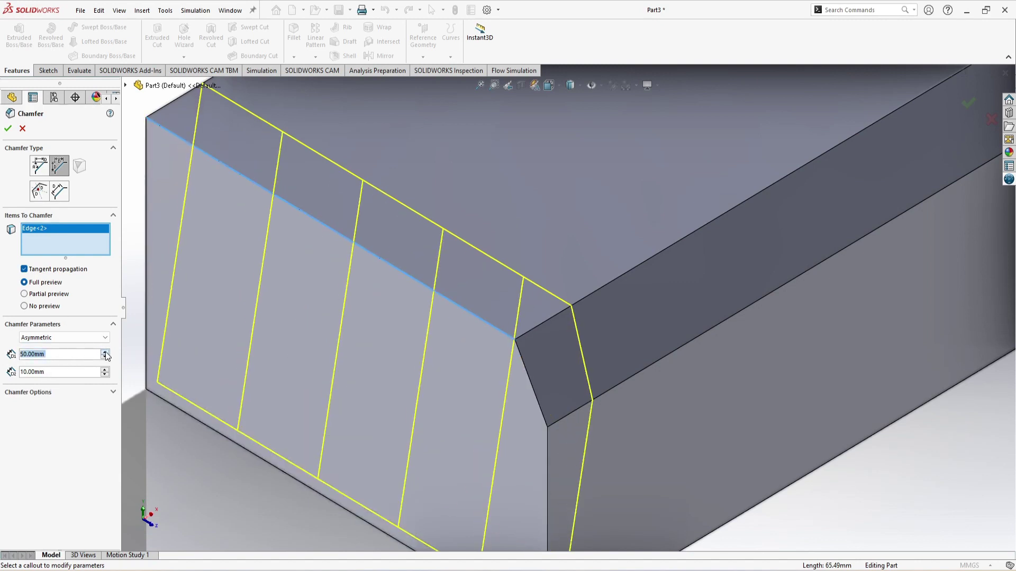
key("Tab")
type("5")
key("Return")
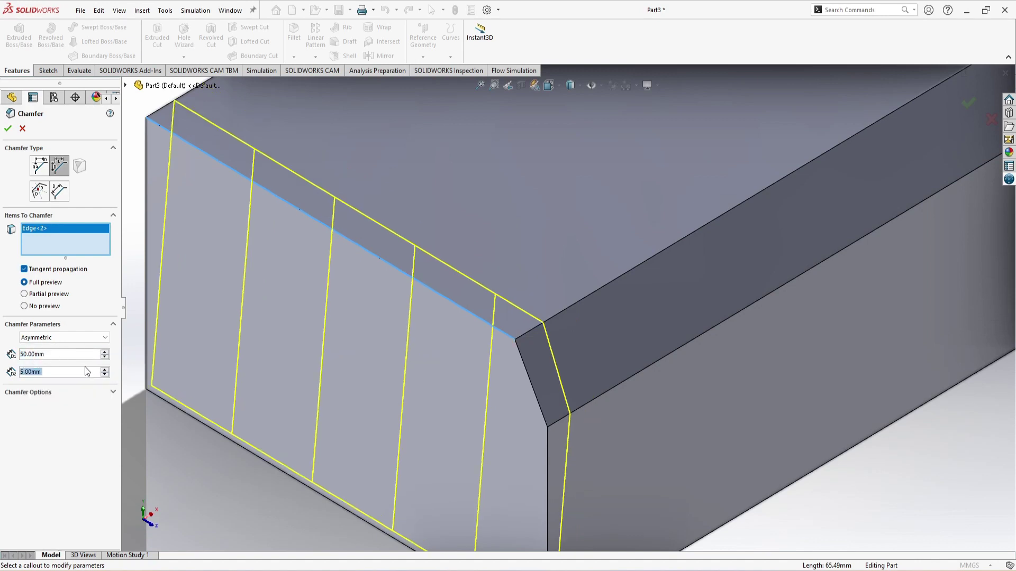
Step: Set the second chamfer distance to 25 mm and the first to 30 mm, and finish the asymmetric chamfer
left_click(105, 369)
left_click(105, 369)
left_click(106, 358)
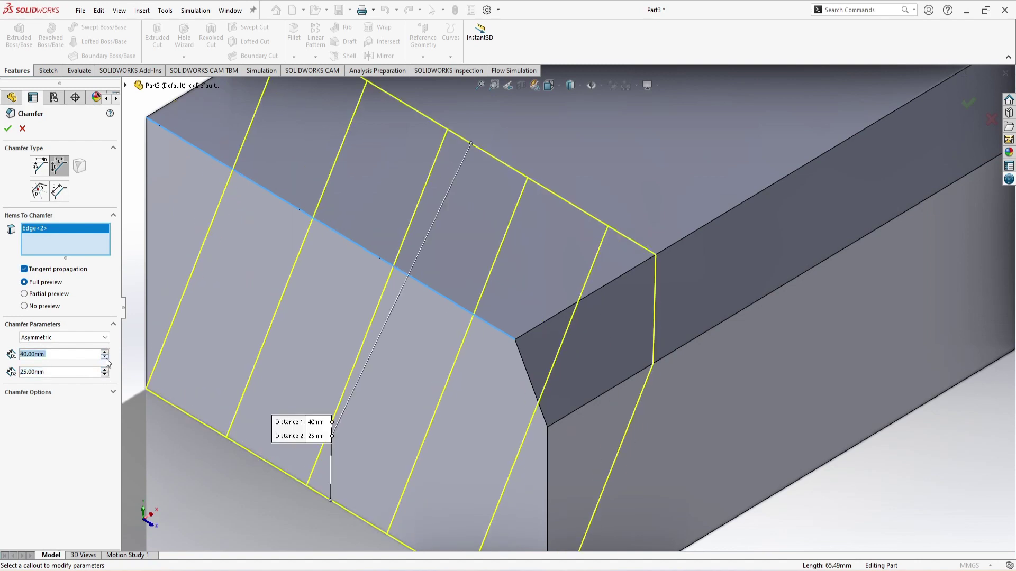
left_click(105, 358)
left_click(8, 128)
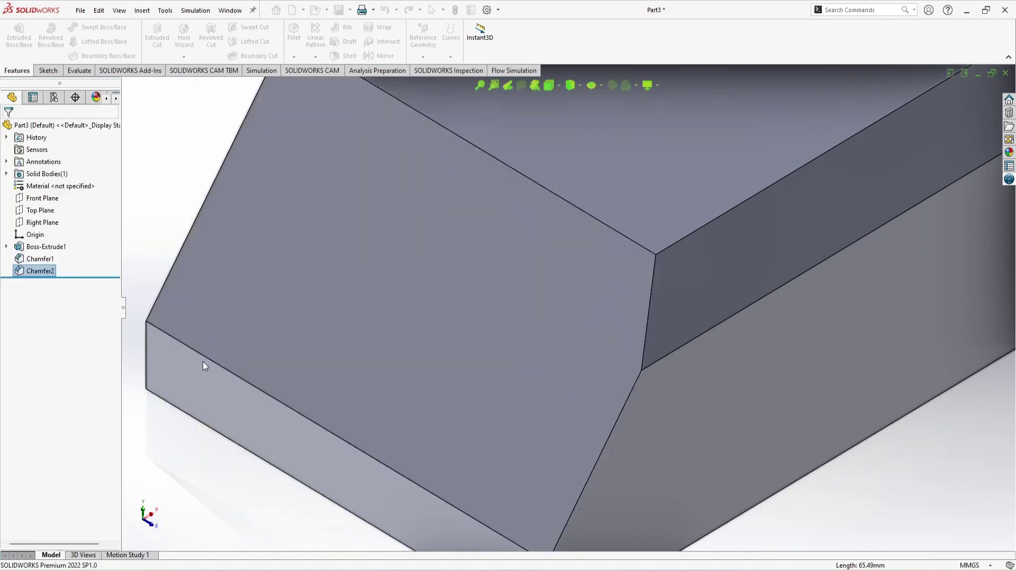
Step: Start a vertex chamfer on the upper front corner at the free end of the block's narrow section
scroll(202, 361, "up", 5)
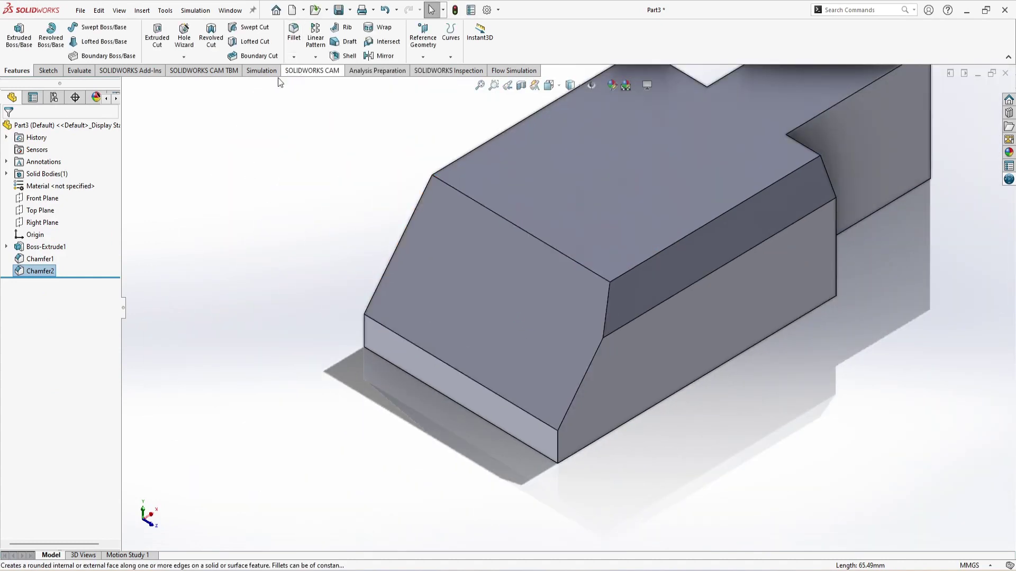
left_click(295, 58)
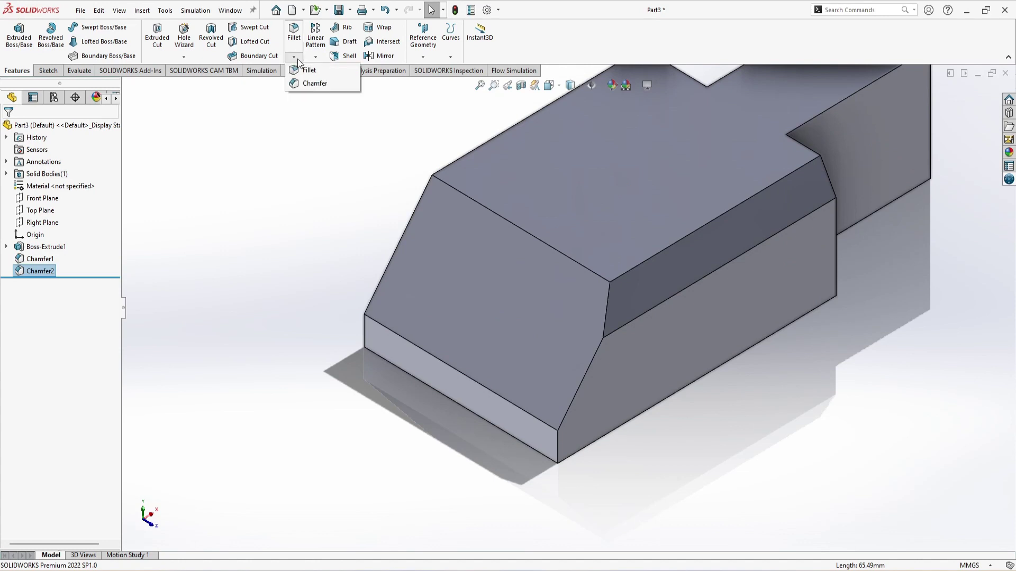
left_click(311, 85)
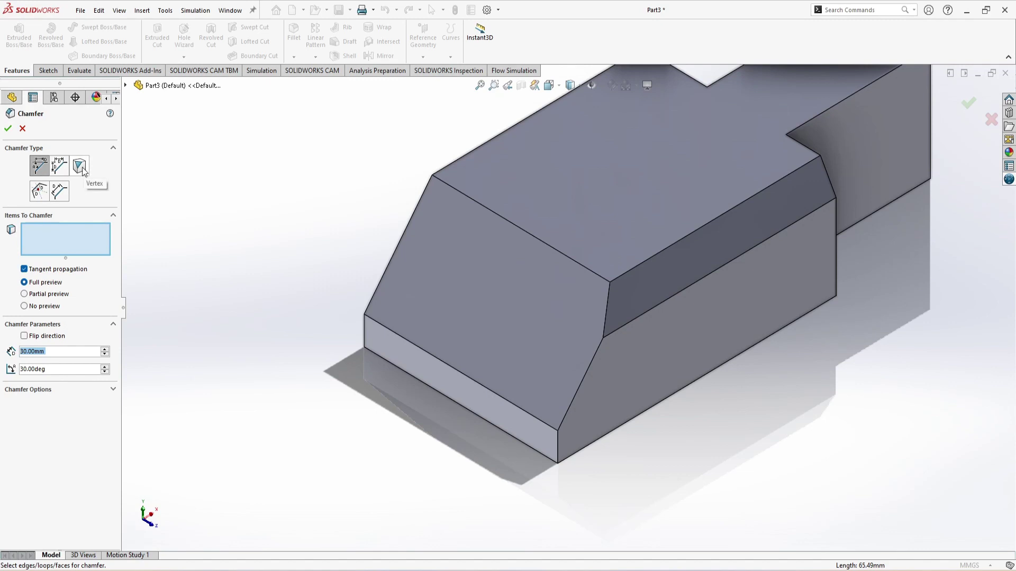
left_click(81, 167)
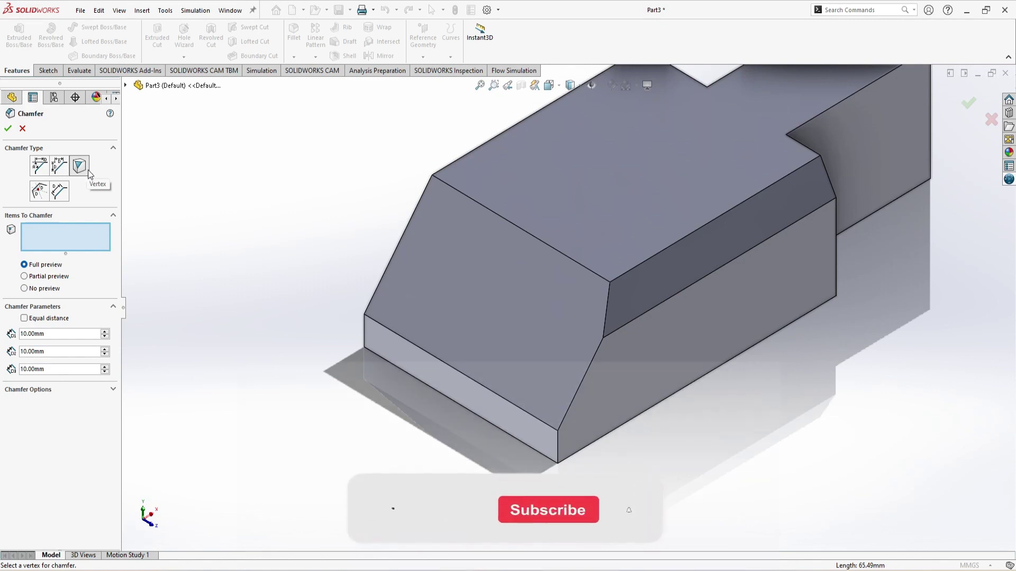
scroll(824, 174, "up", 5)
scroll(782, 132, "down", 5)
scroll(724, 283, "down", 3)
middle_click_drag(723, 283, 722, 263)
scroll(684, 227, "up", 3)
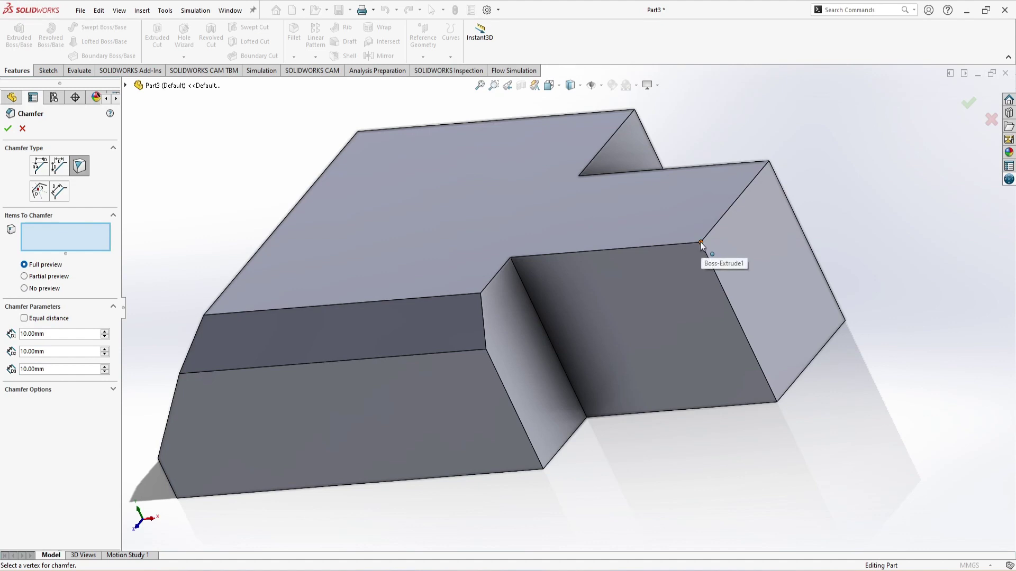
middle_click_drag(702, 242, 620, 311)
middle_click_drag(621, 356, 617, 508)
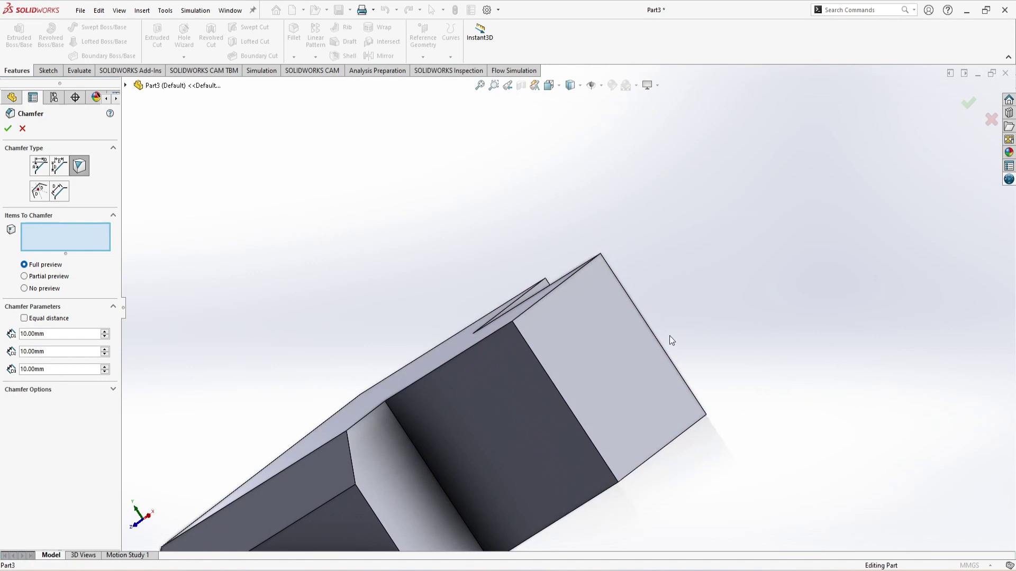
key("ctrl+7")
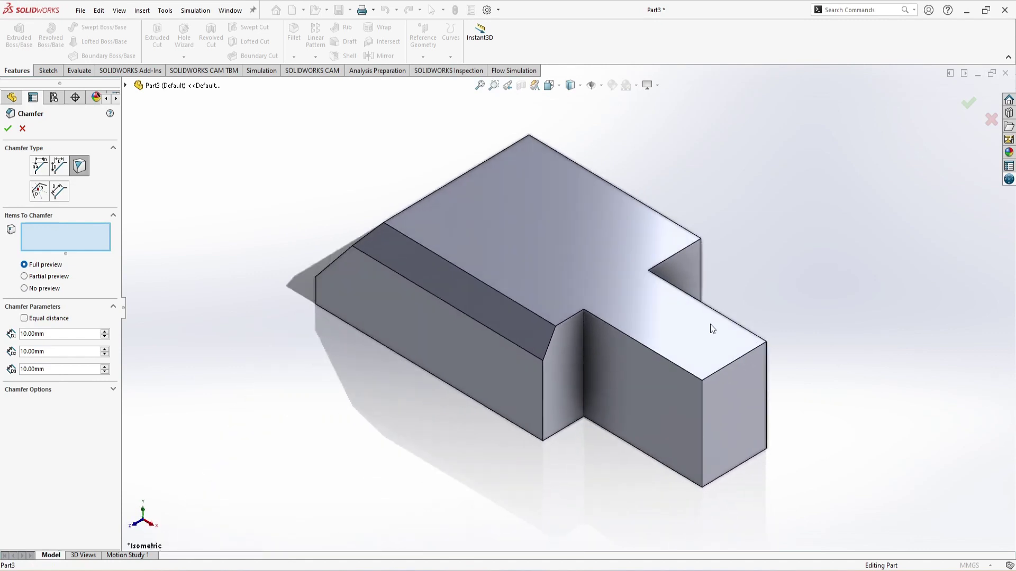
scroll(719, 431, "down", 5)
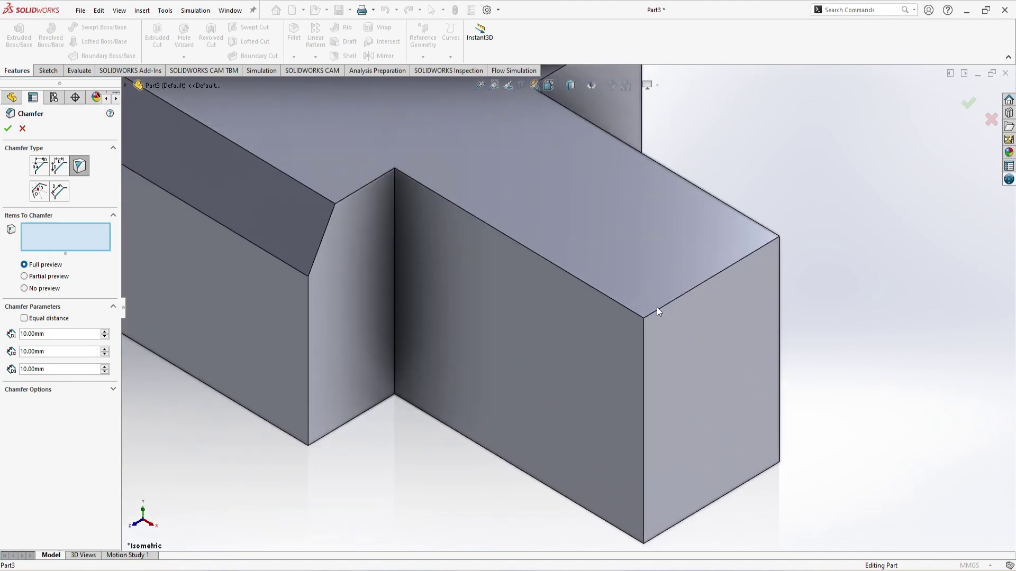
left_click(644, 319)
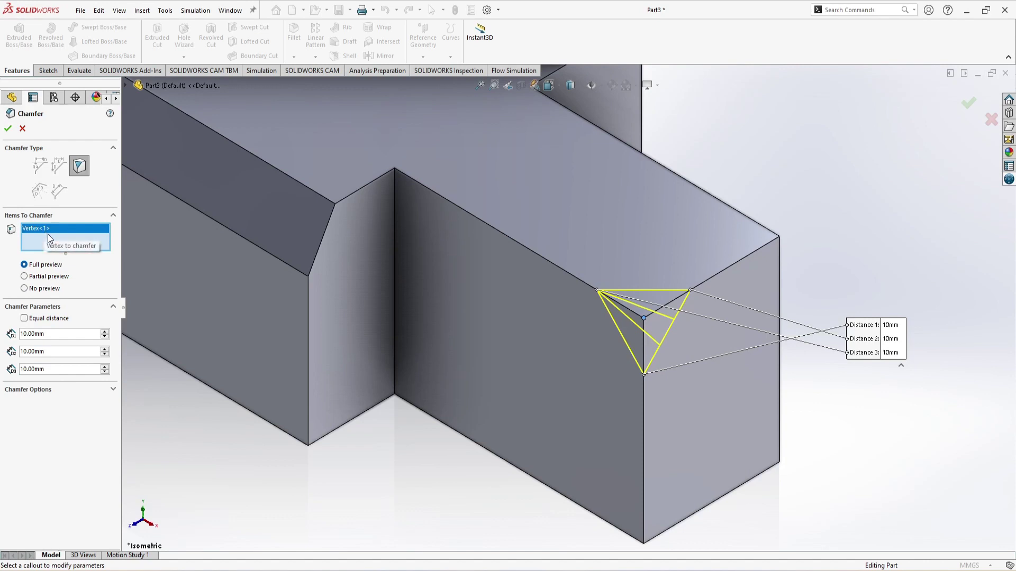
Step: Turn on equal distance for the vertex chamfer and try distances of 20, 30, 25 and 5 mm
left_click(25, 318)
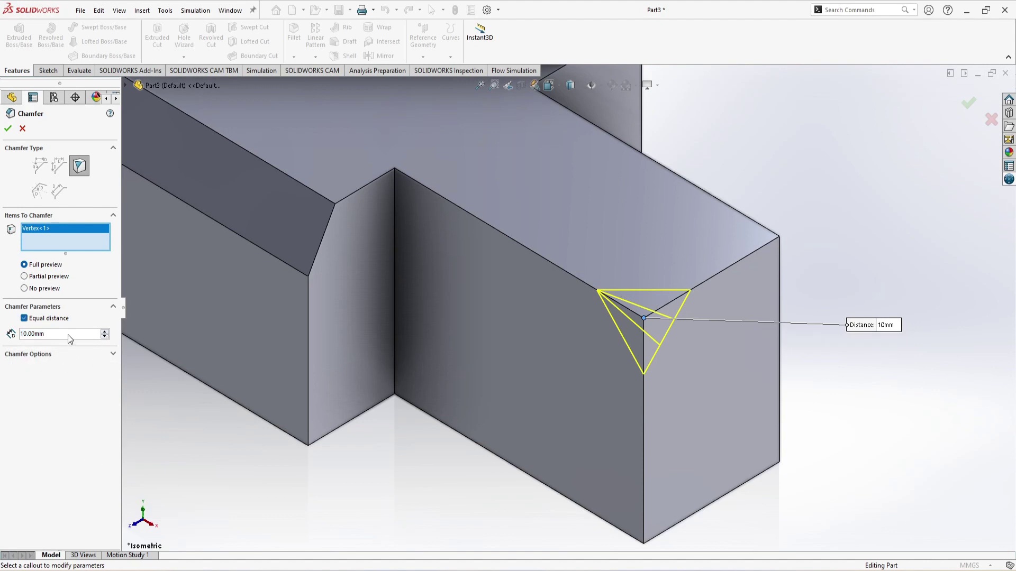
left_click(105, 332)
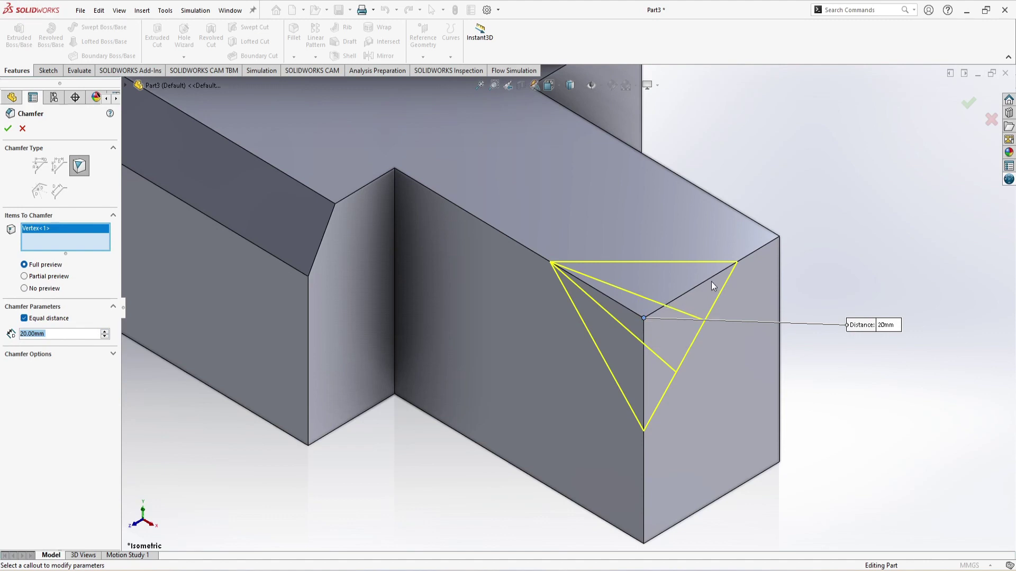
left_click(104, 331)
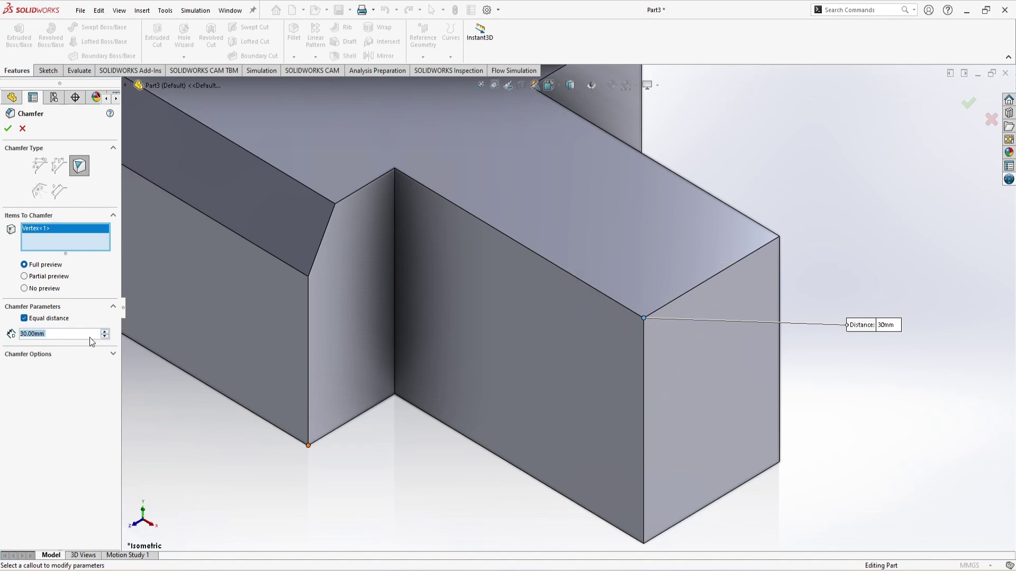
type("25")
key("Return")
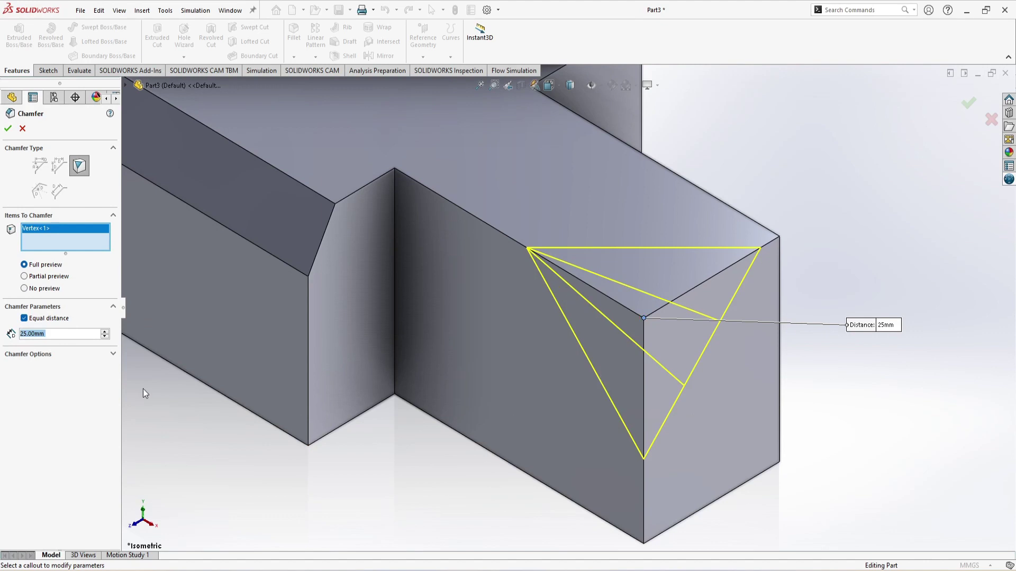
type("5")
key("Return")
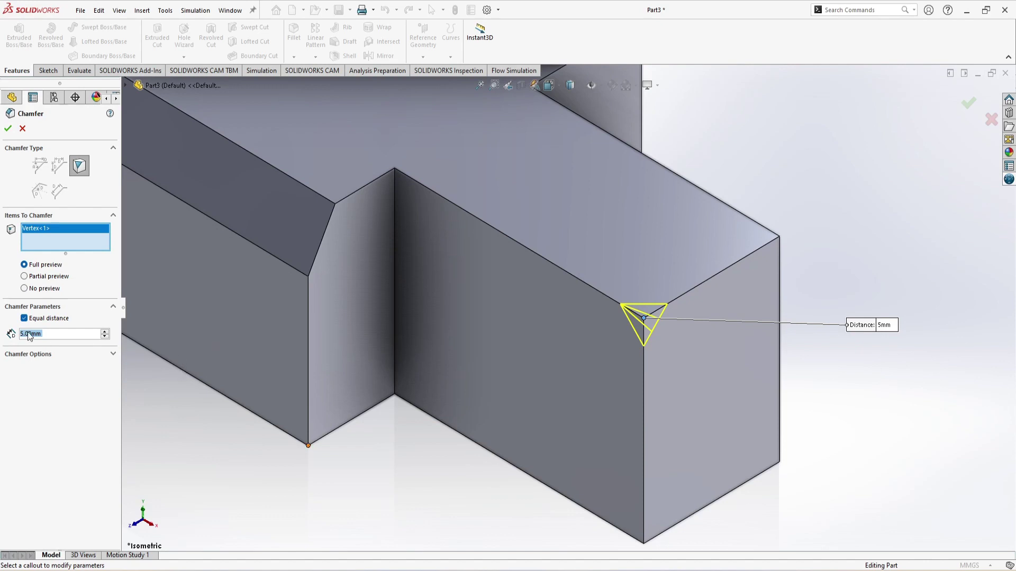
Step: Turn off equal distance for the vertex chamfer and set its first distance to 25 mm
left_click(23, 318)
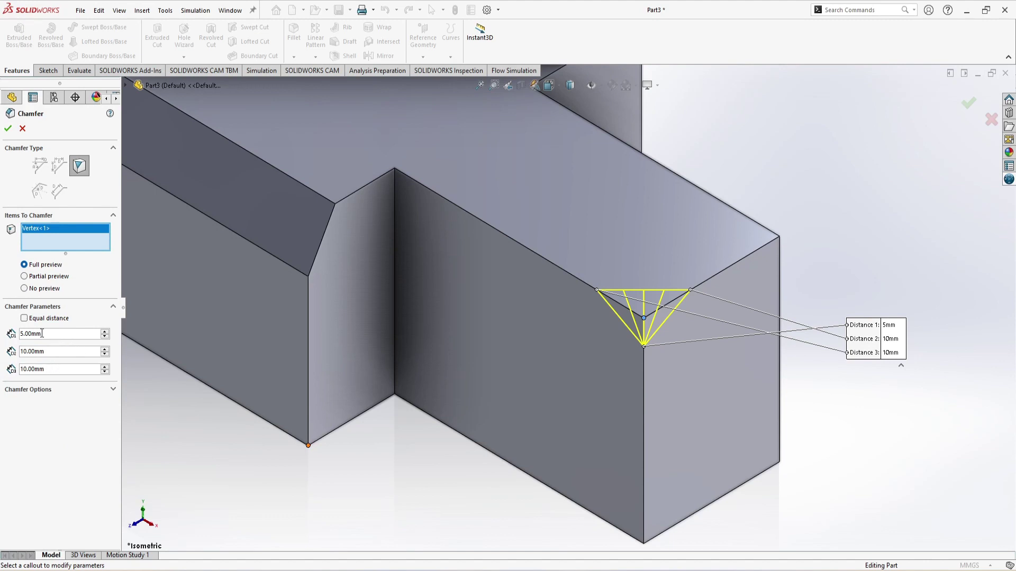
scroll(665, 313, "down", 3)
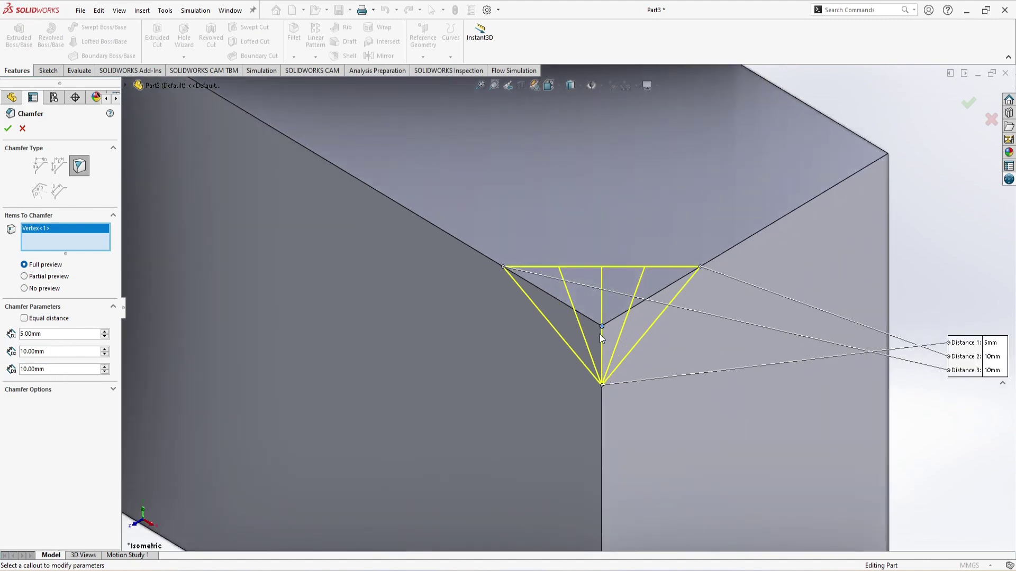
left_click(105, 331)
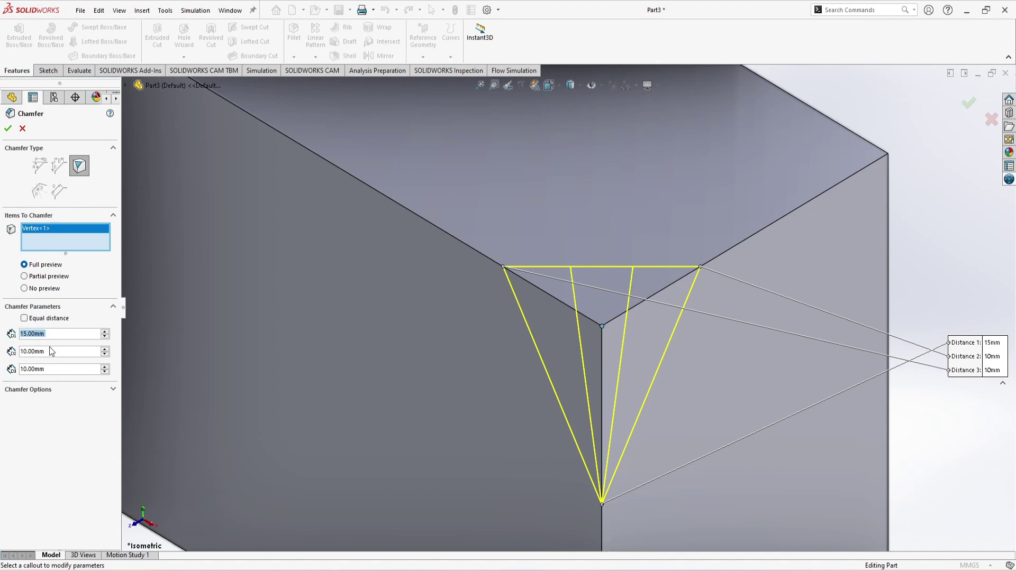
left_click(104, 331)
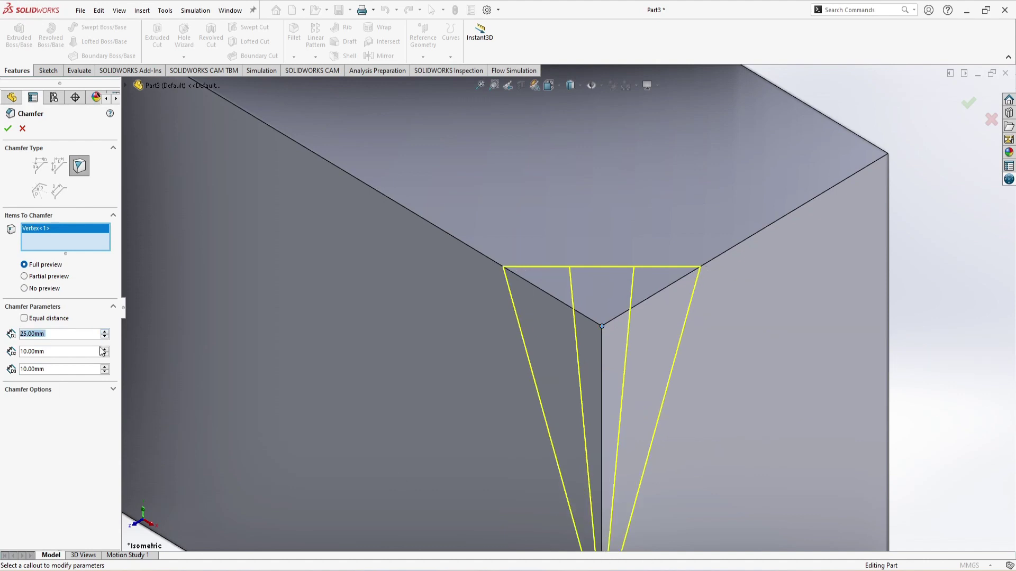
Step: Set the vertex chamfer's second distance to 20 mm and third distance to 40 mm, and finish the chamfer
left_click(105, 349)
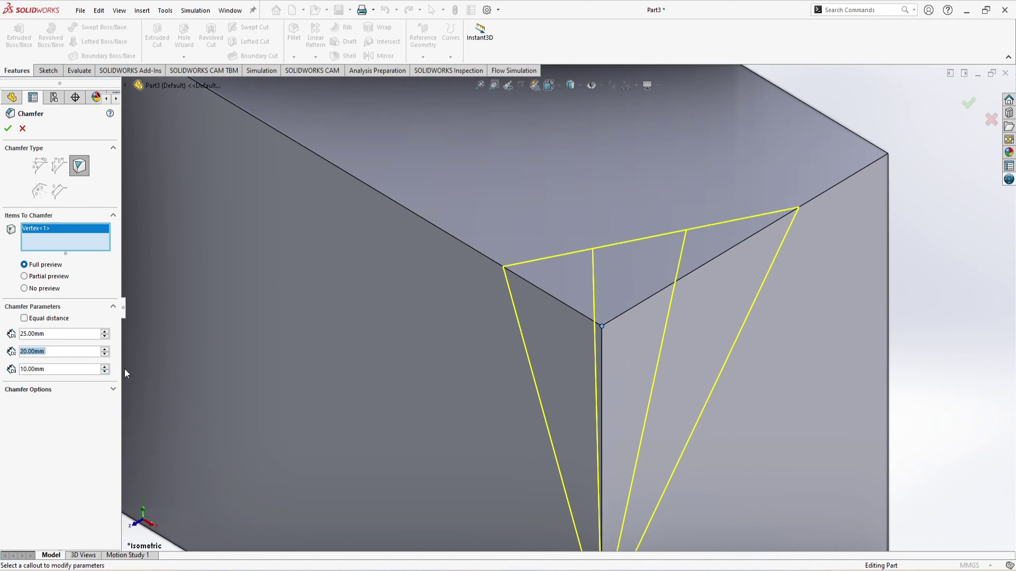
left_click(104, 367)
left_click(105, 367)
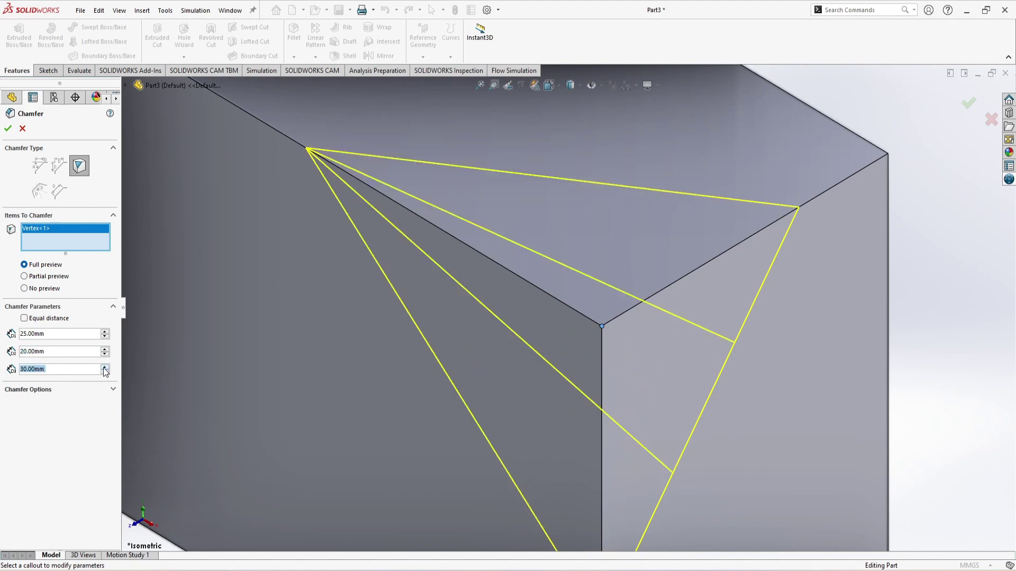
left_click(105, 367)
scroll(408, 354, "up", 3)
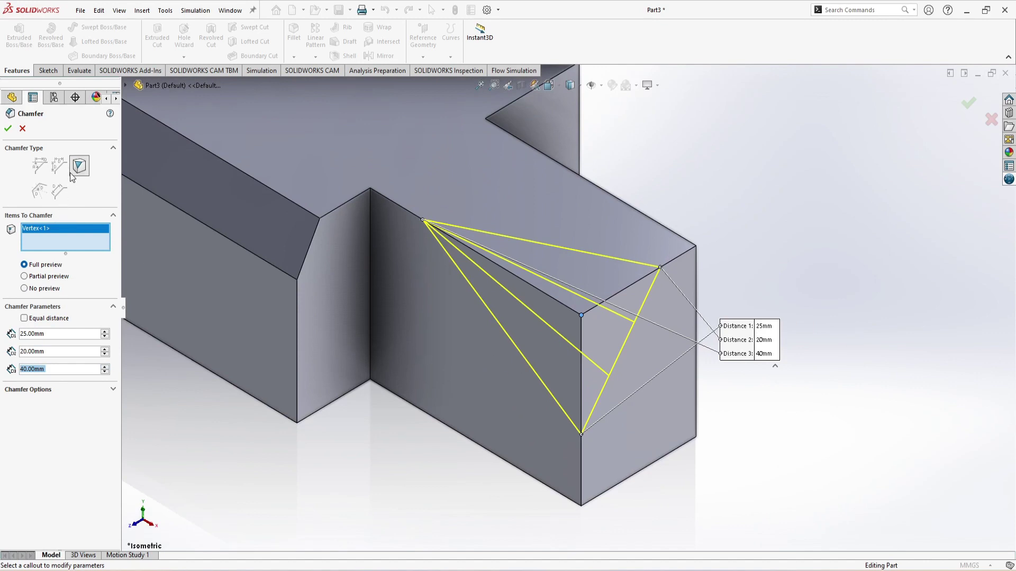
left_click(5, 134)
Step: Start an offset face chamfer on the narrow section's upper long edge, on the side opposite the vertex chamfer
key("f")
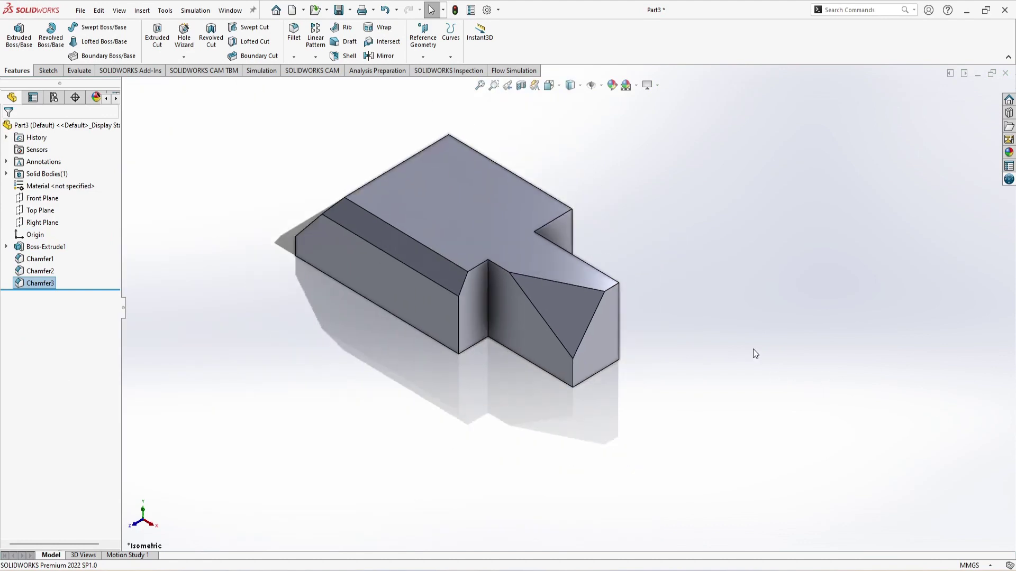
key("space")
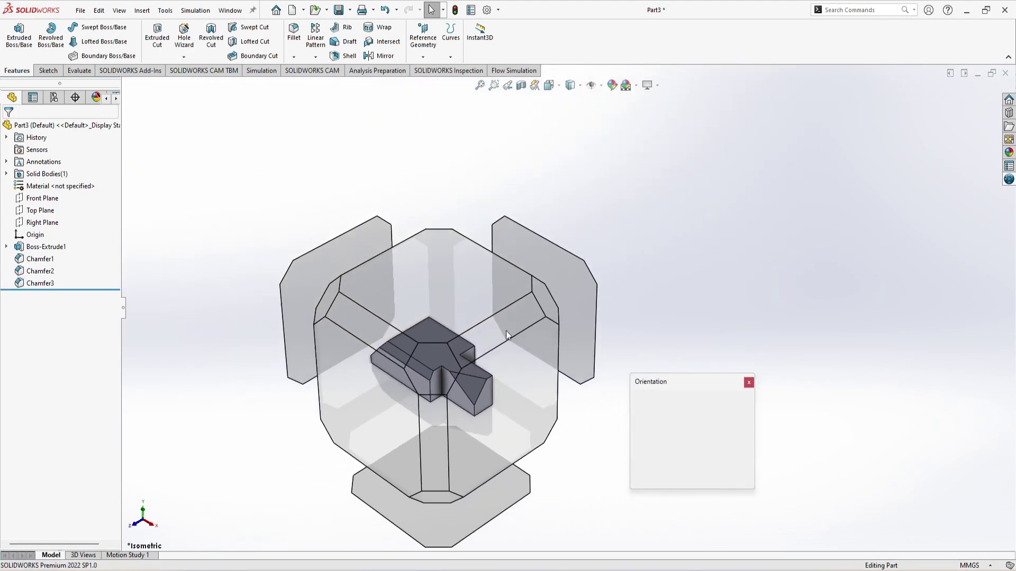
left_click(552, 311)
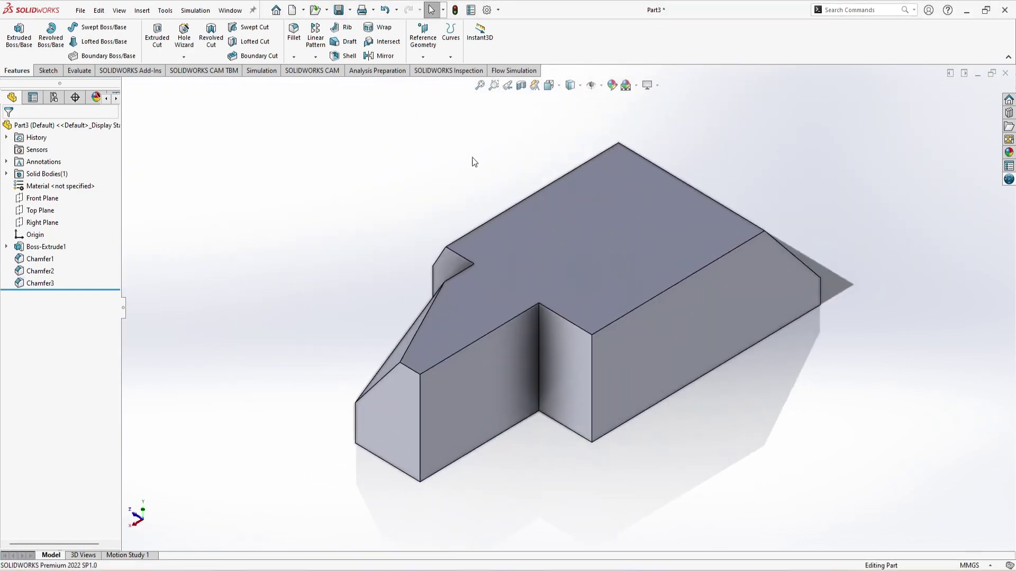
left_click(294, 57)
key("Return")
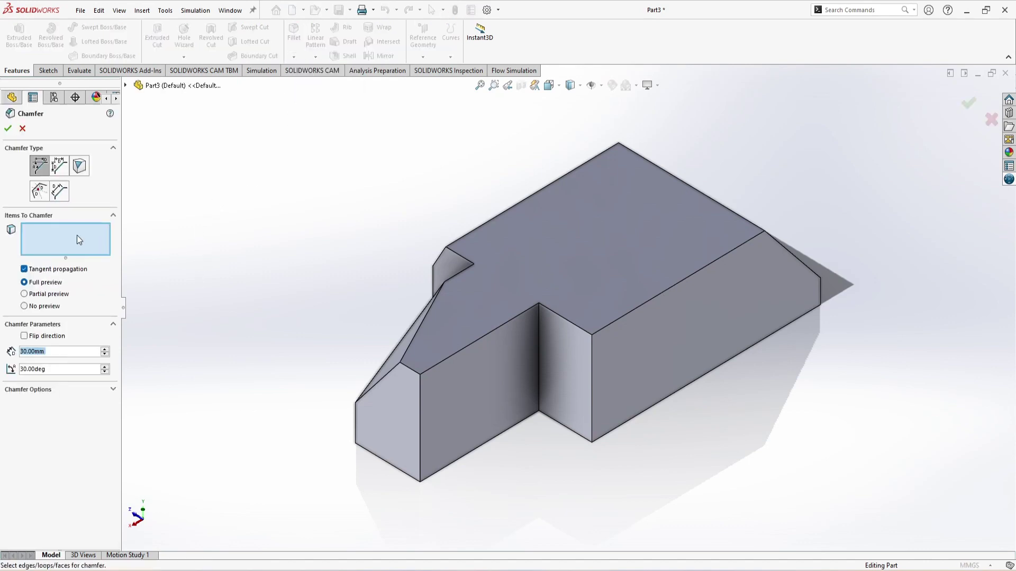
left_click(39, 192)
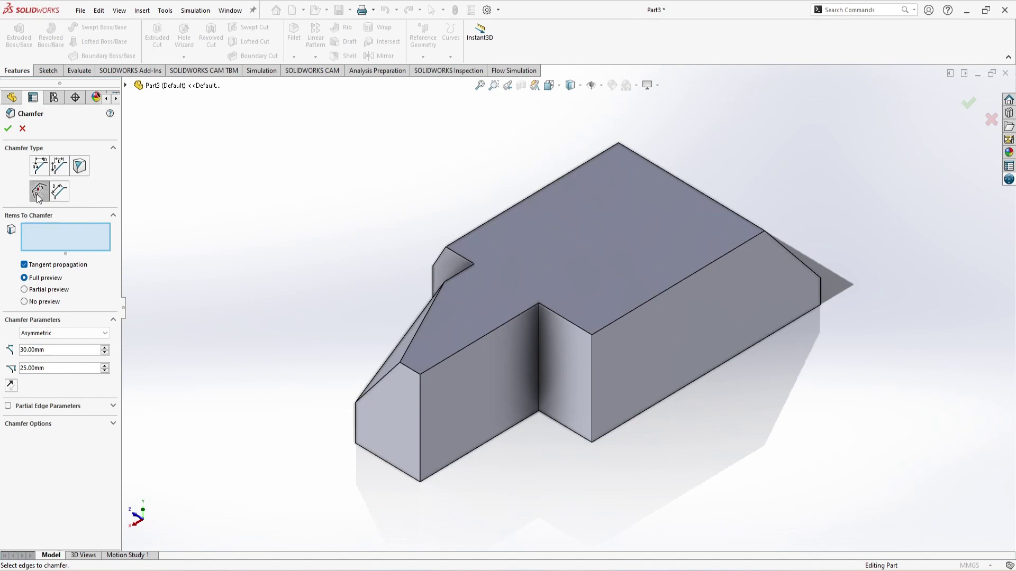
left_click(481, 340)
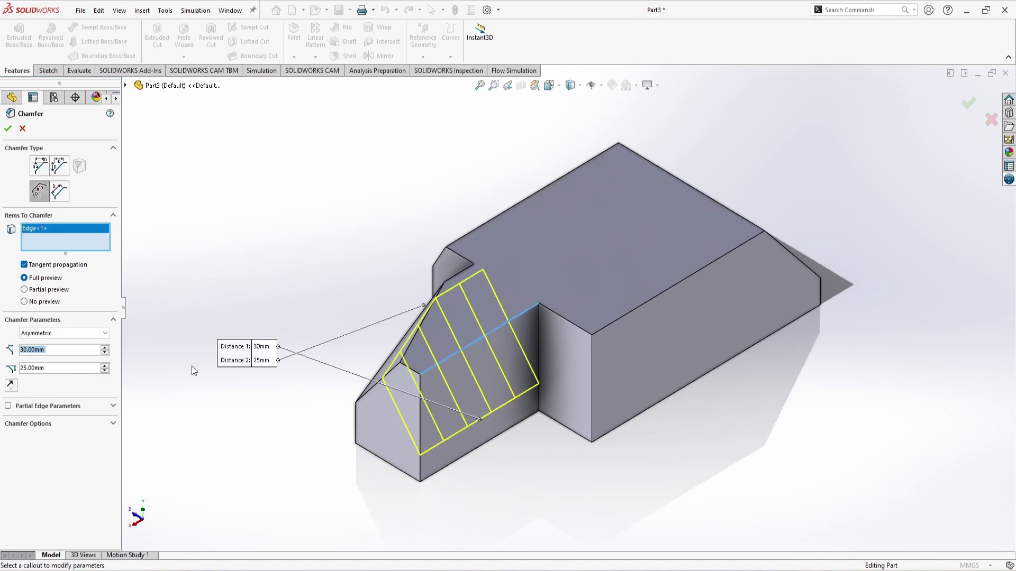
Step: Try asymmetric distances of 10 mm and 15 mm for the offset face chamfer
left_click(105, 353)
left_click(105, 352)
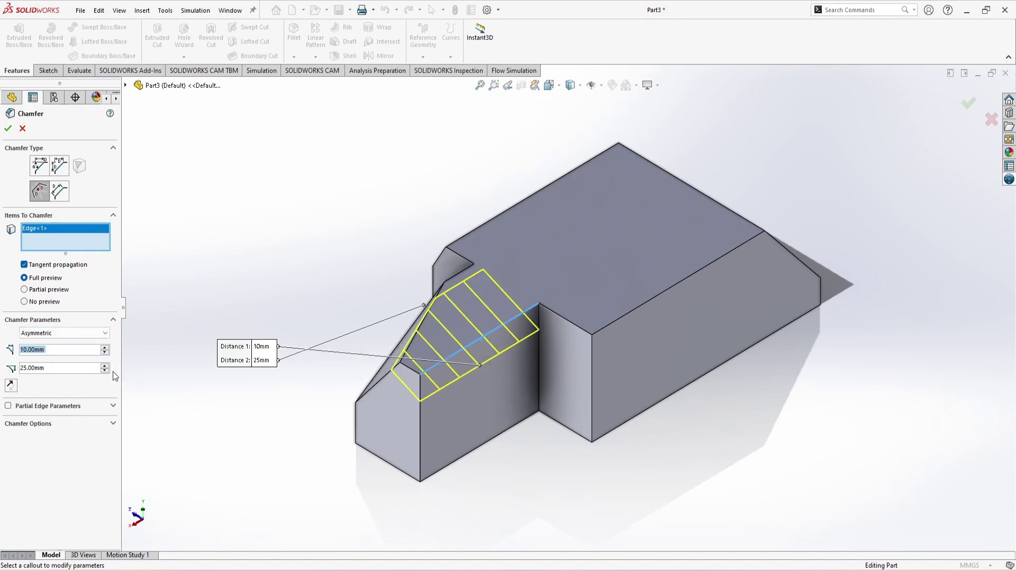
left_click(105, 371)
Step: Switch the offset face chamfer to symmetric and try distances of 2 mm and 8 mm
left_click(82, 333)
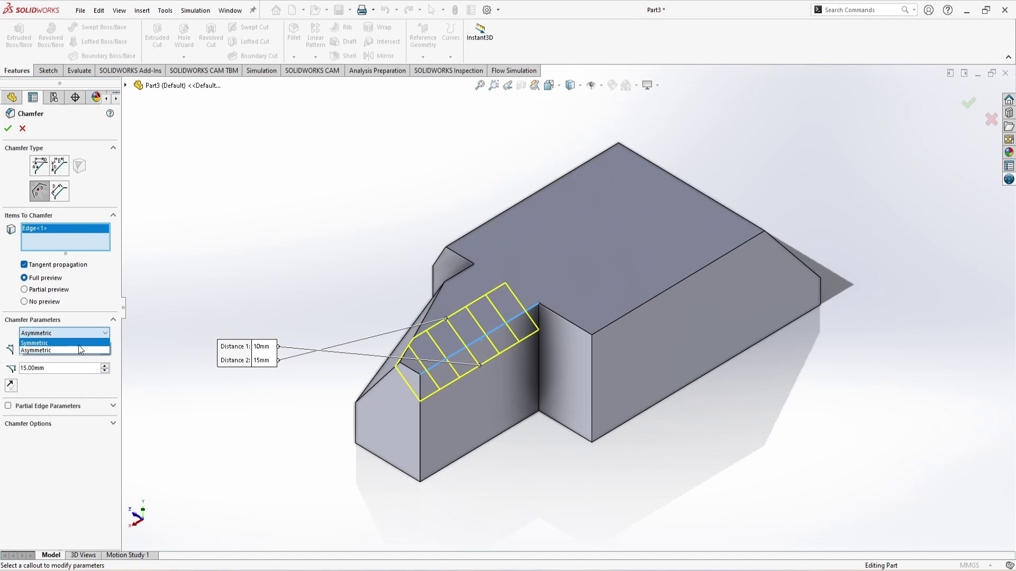
left_click(79, 344)
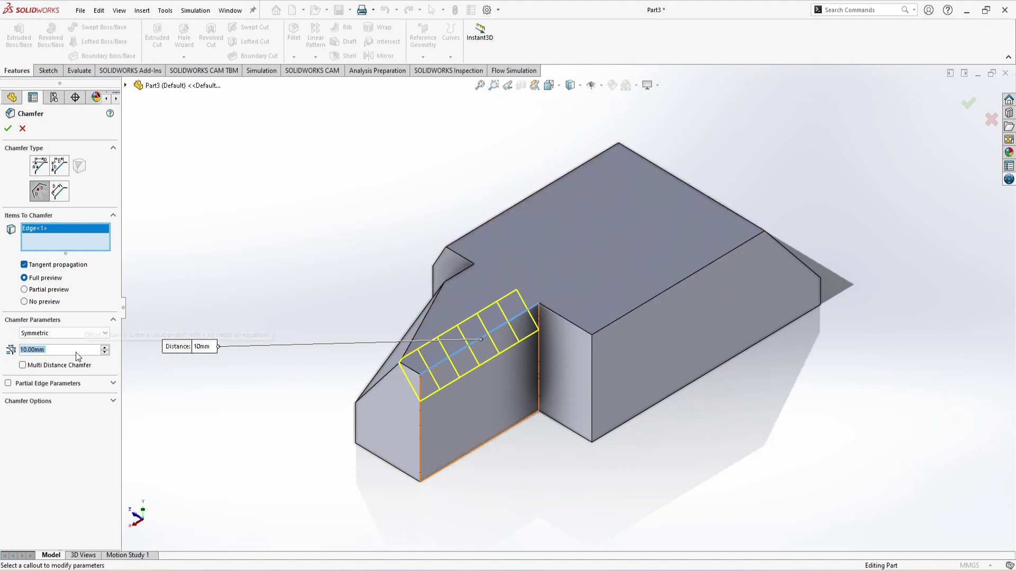
type("2")
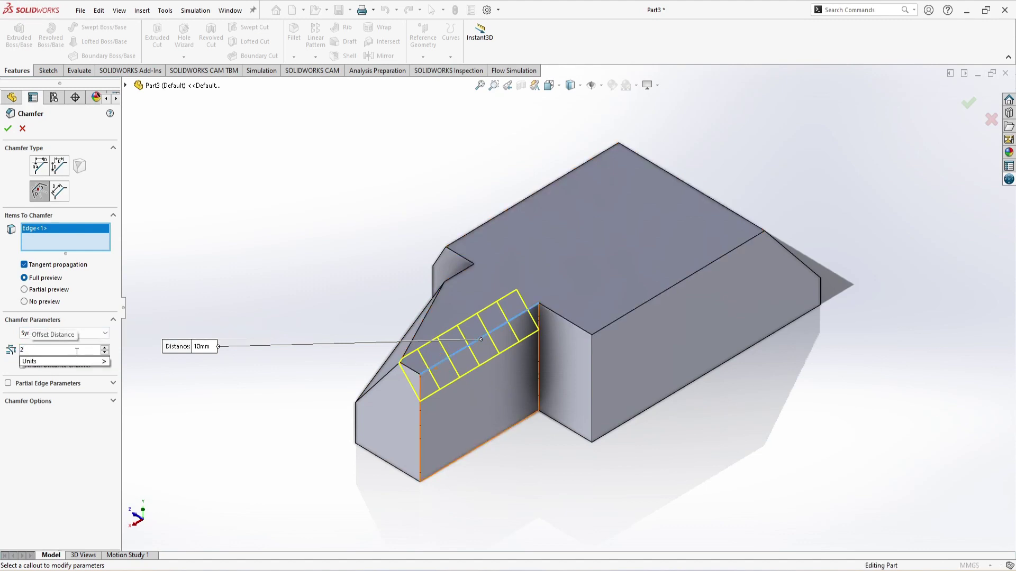
key("Return")
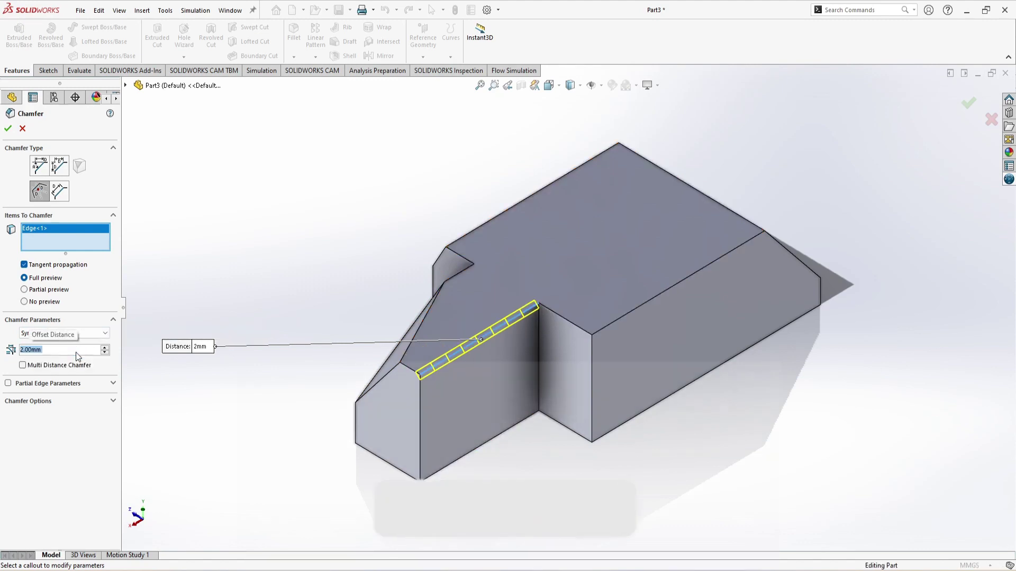
type("8")
key("Return")
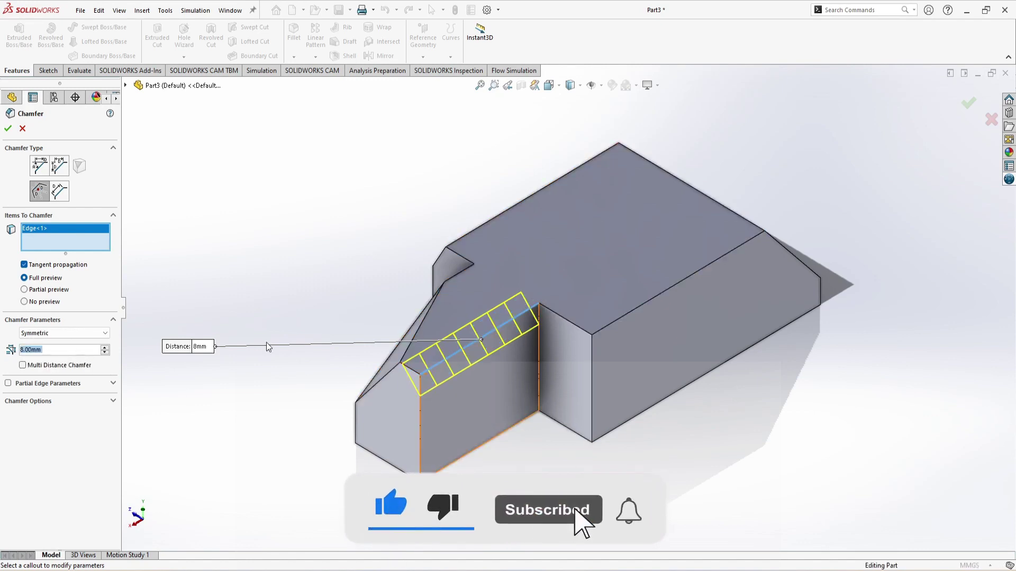
Step: Make the offset face chamfer asymmetric with distances of 2 mm and 5 mm, and finish it
left_click(82, 332)
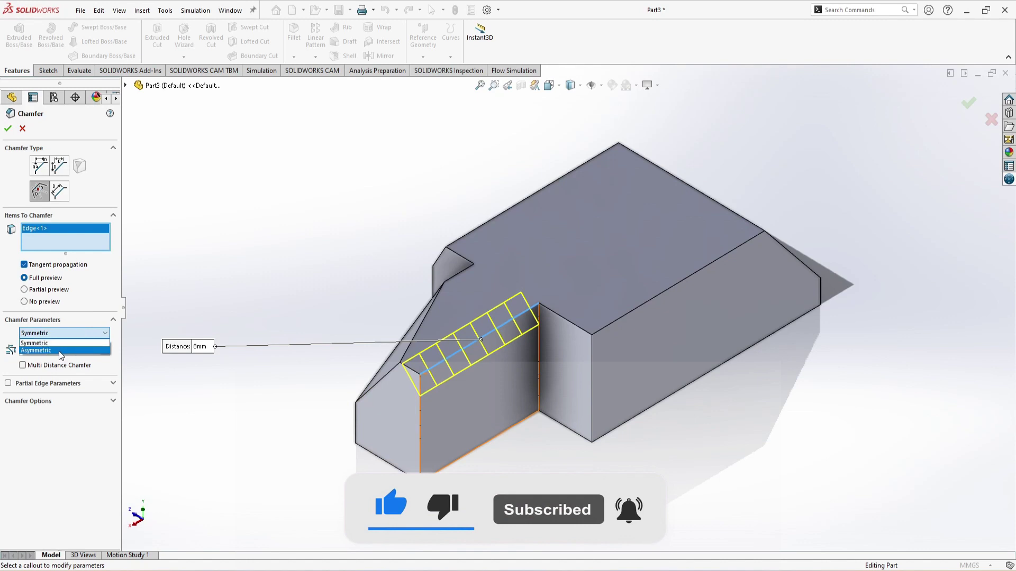
left_click(59, 351)
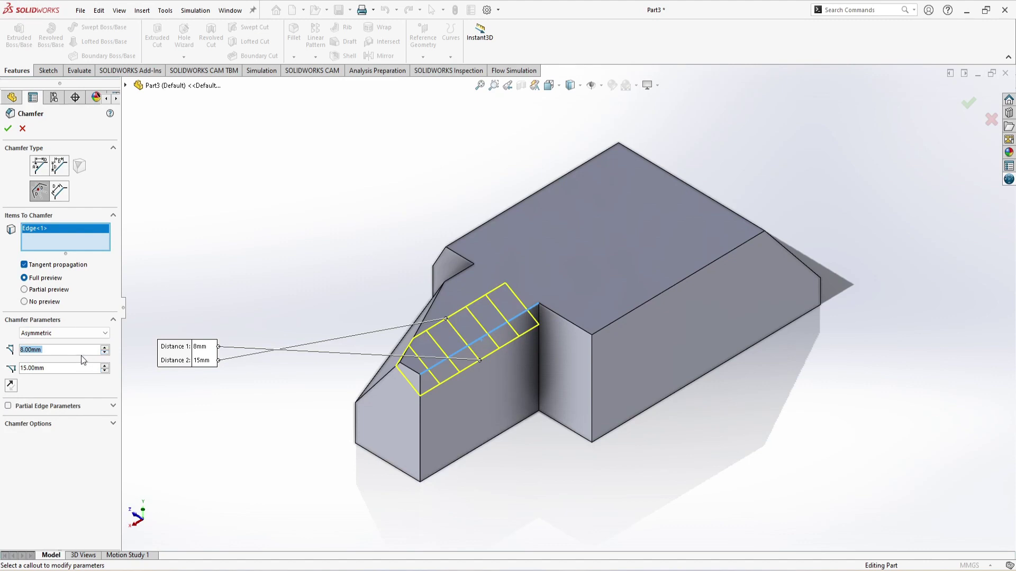
type("2")
key("Return")
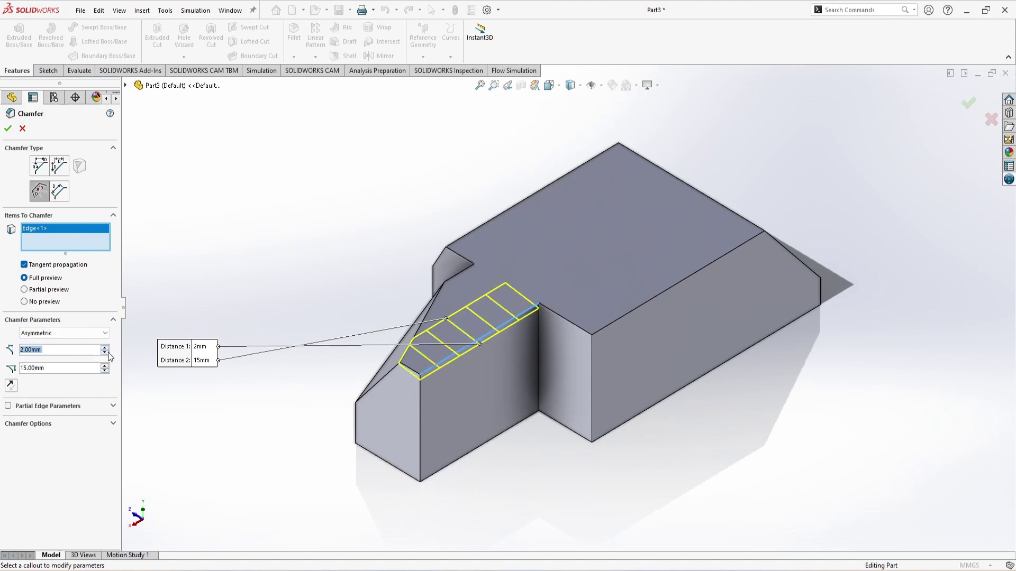
left_click(104, 371)
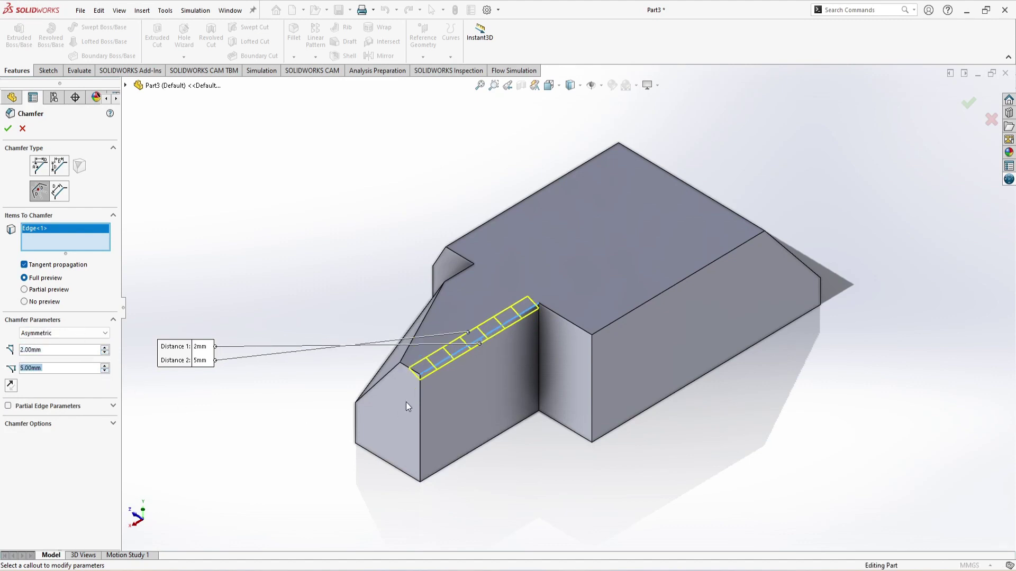
scroll(484, 333, "down", 8)
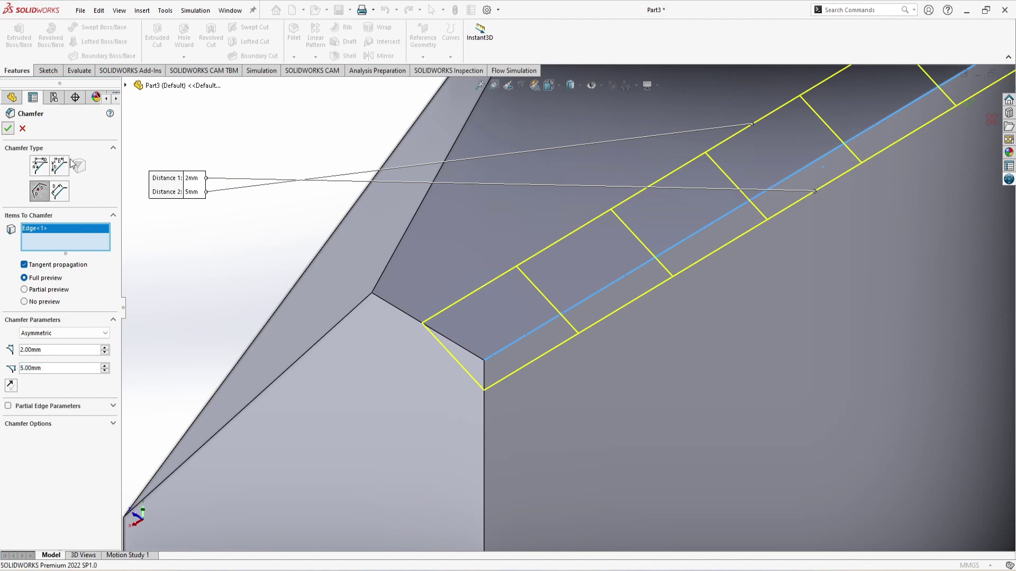
key("Return")
Step: Start a face-face chamfer between the block's top face and the wide section's long side face that has no chamfer
scroll(647, 366, "up", 5)
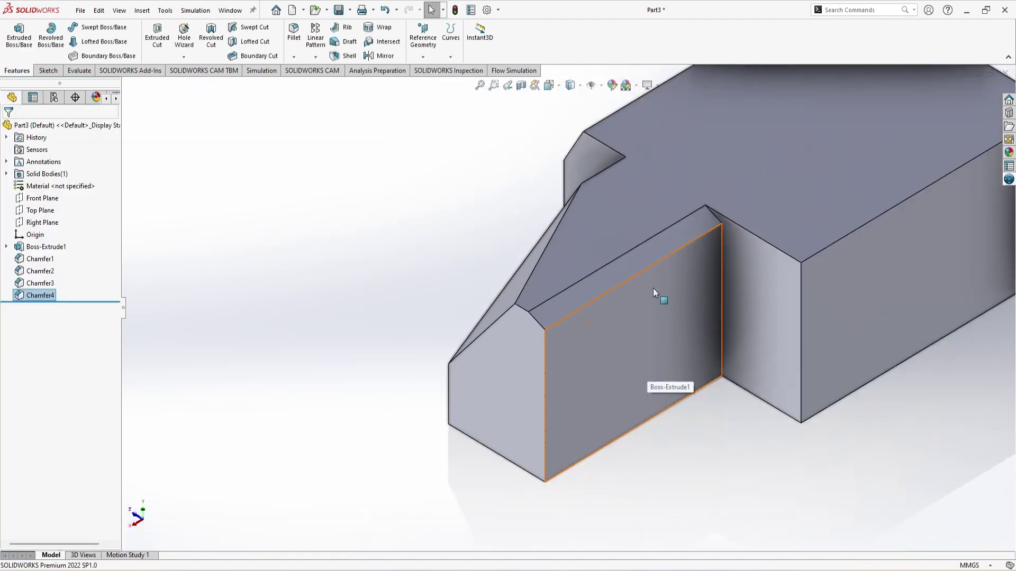
left_click(293, 56)
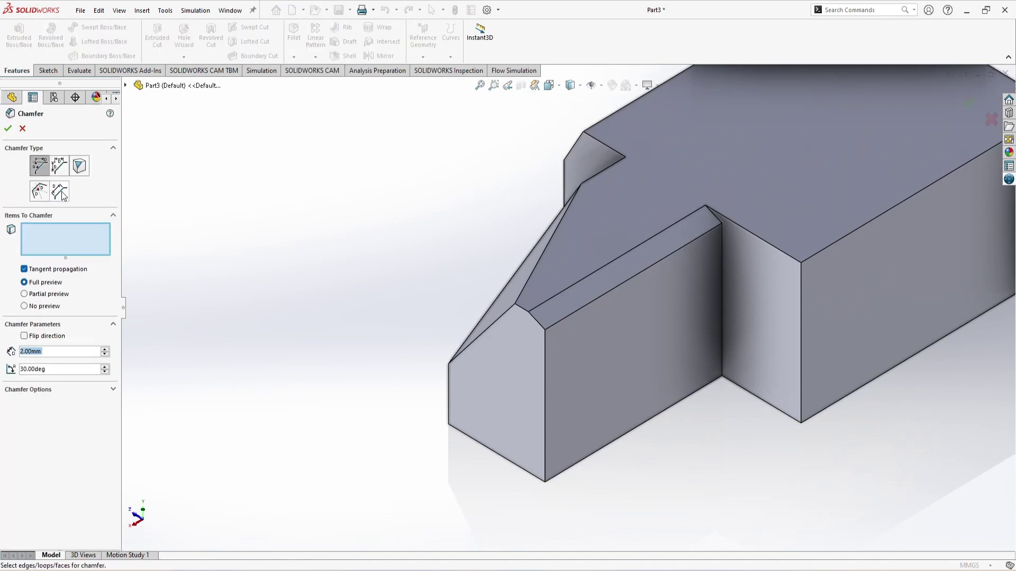
left_click(60, 192)
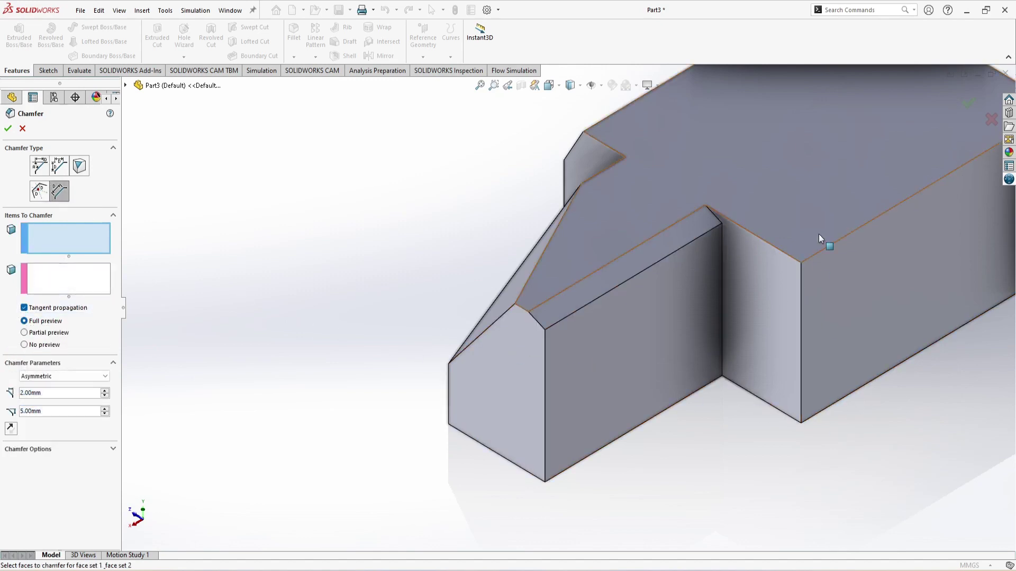
scroll(878, 316, "up", 6)
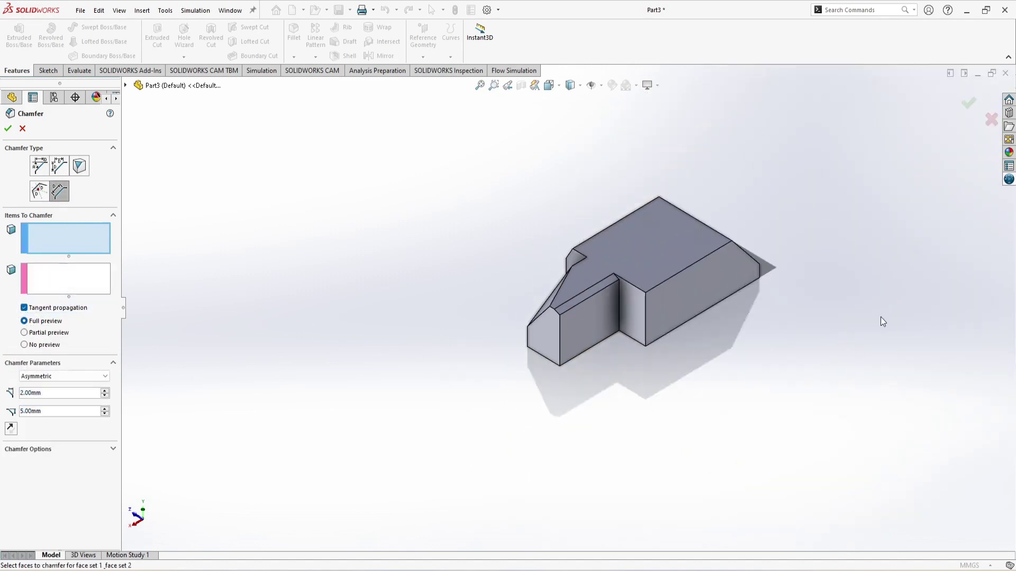
scroll(722, 248, "down", 6)
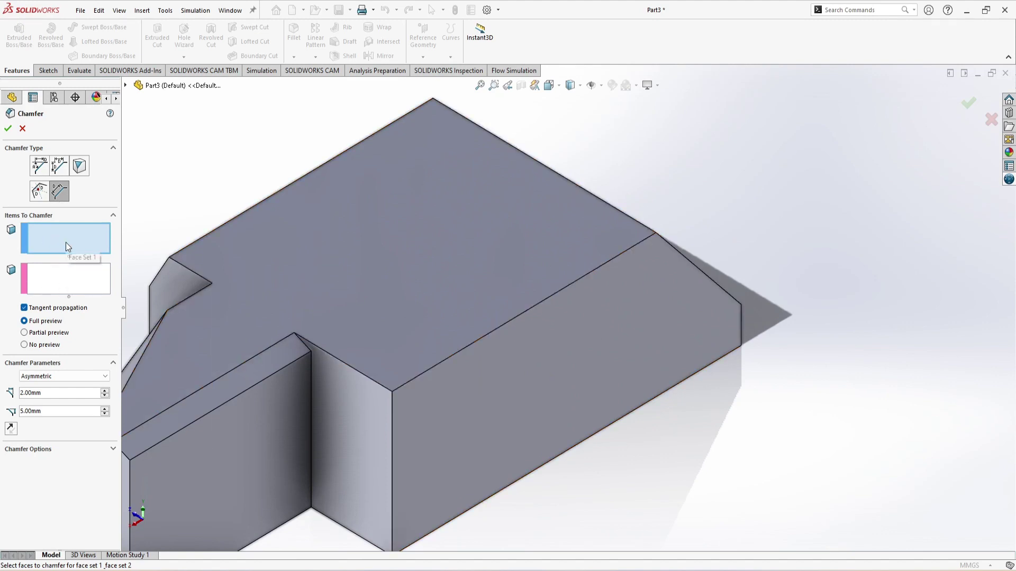
left_click(430, 366)
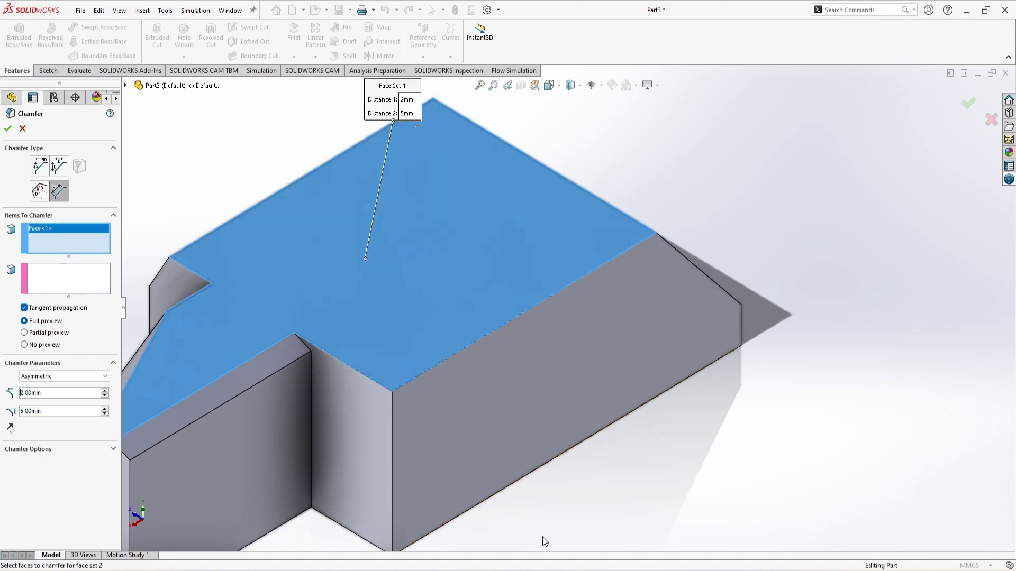
left_click(78, 287)
left_click(522, 396)
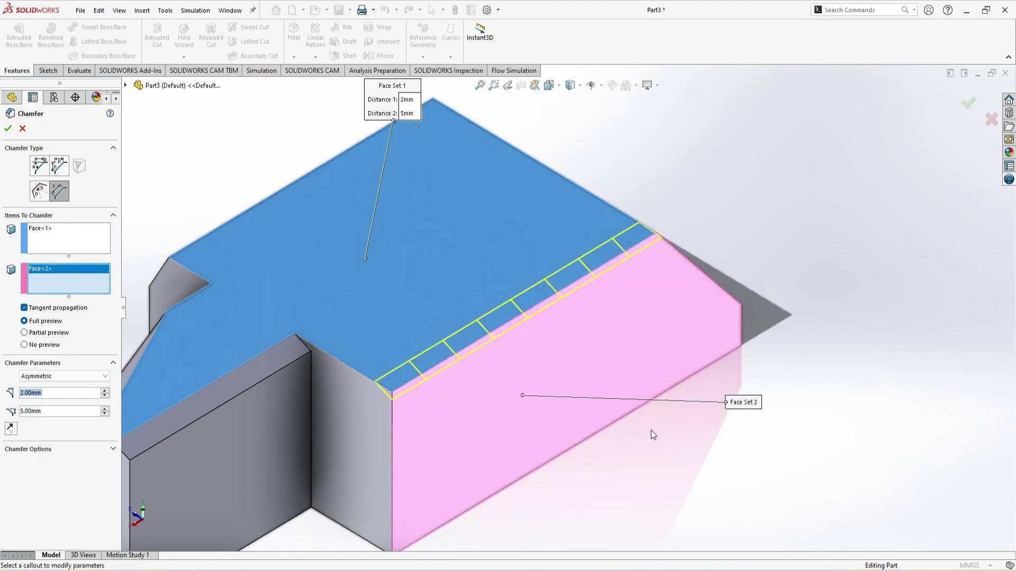
Step: Make the face-face chamfer symmetric with an offset distance of 12 mm
left_click(84, 377)
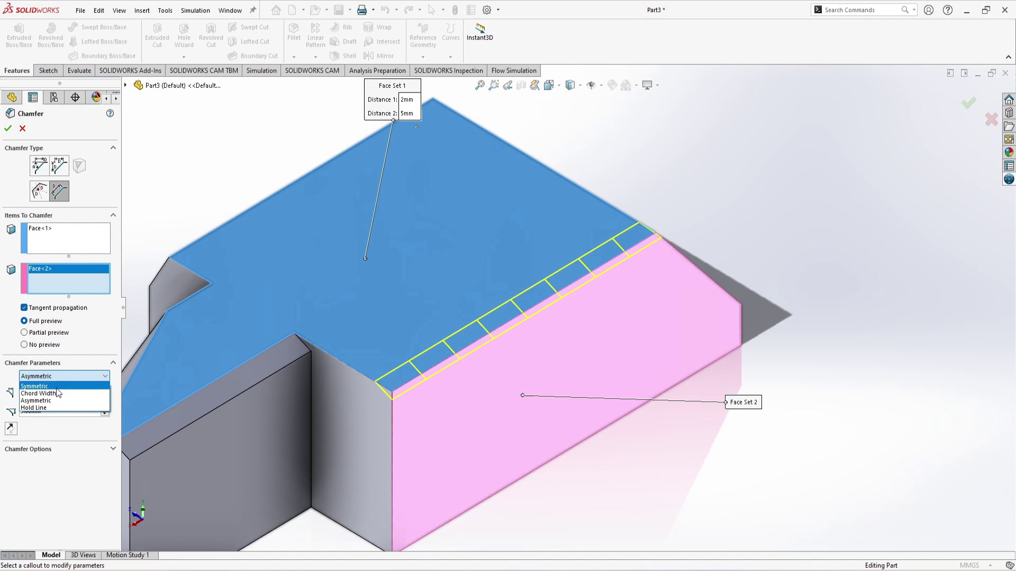
left_click(57, 388)
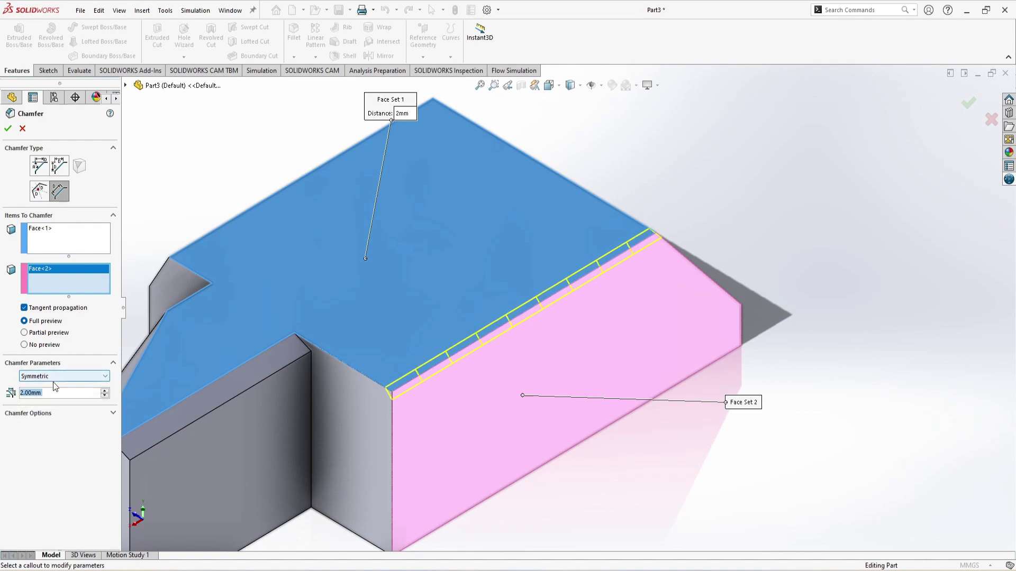
scroll(402, 399, "down", 6)
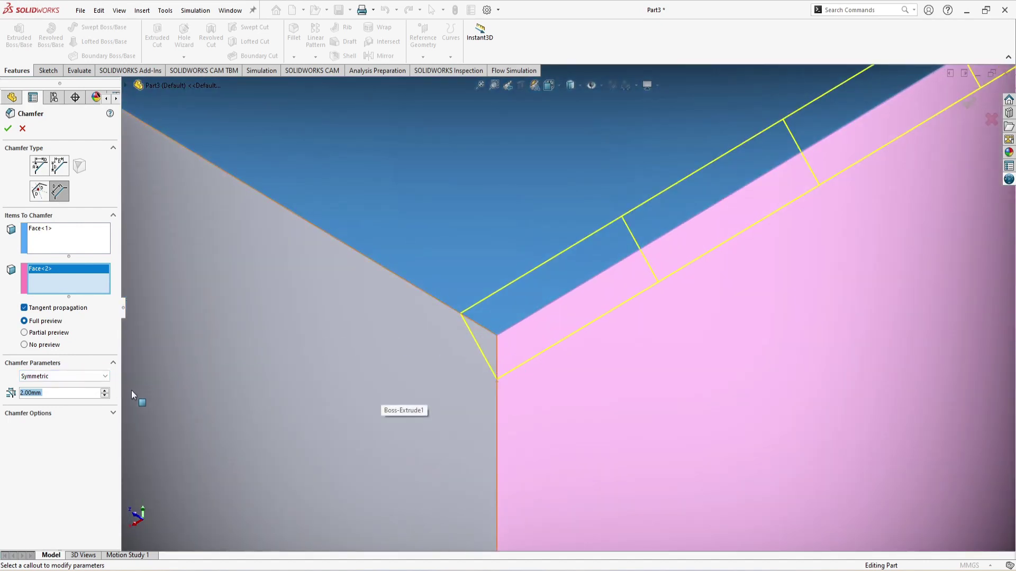
left_click(105, 390)
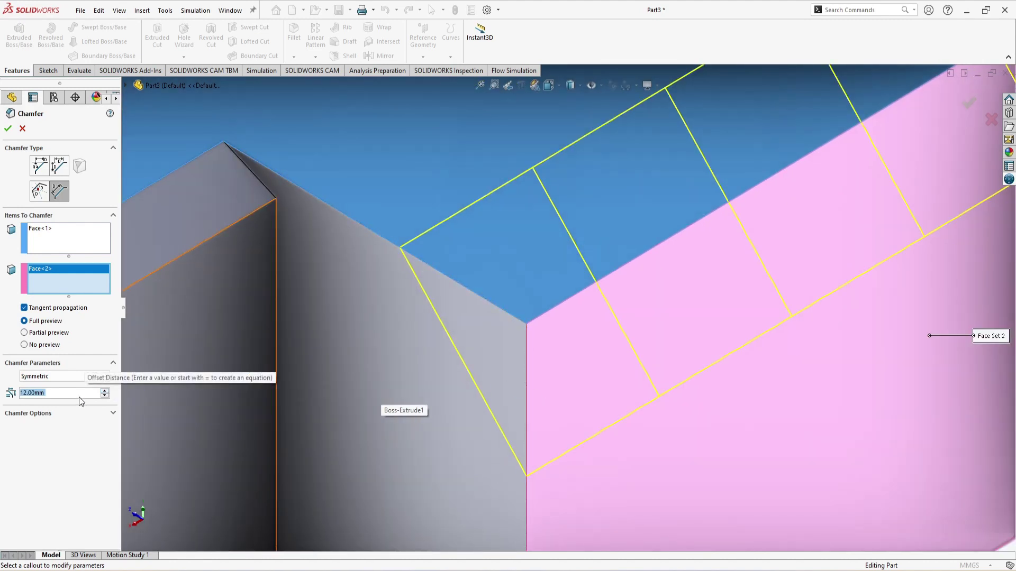
Step: Set the face-face chamfer's symmetric offset to 8 mm, then make it asymmetric with a first distance of 18 mm
type("8")
key("Return")
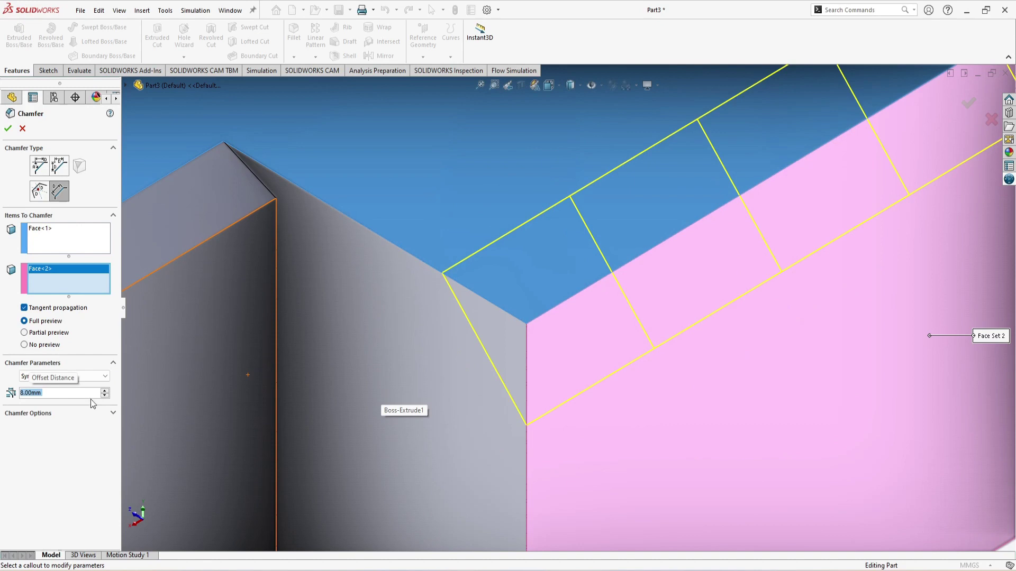
left_click(60, 376)
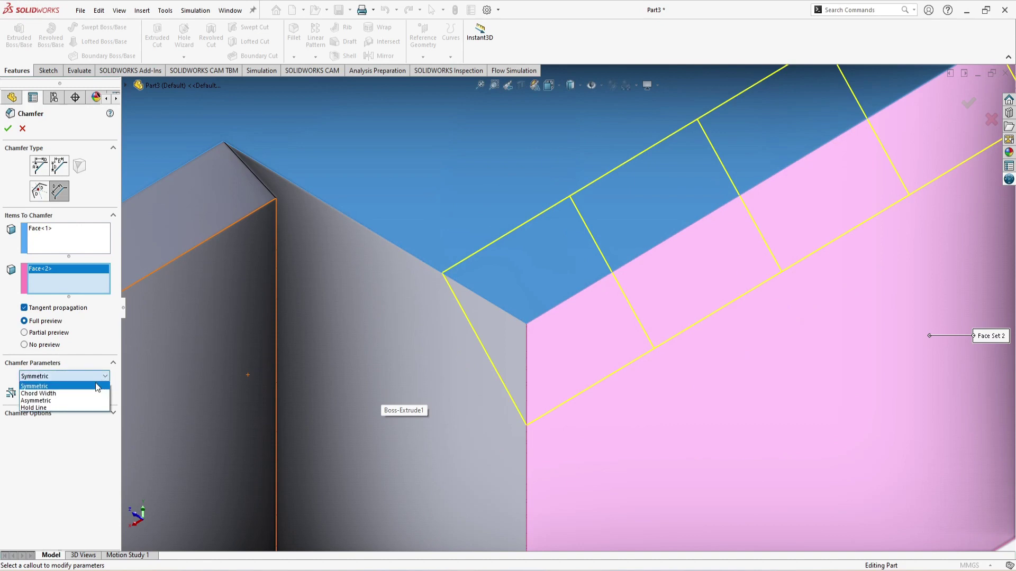
left_click(58, 402)
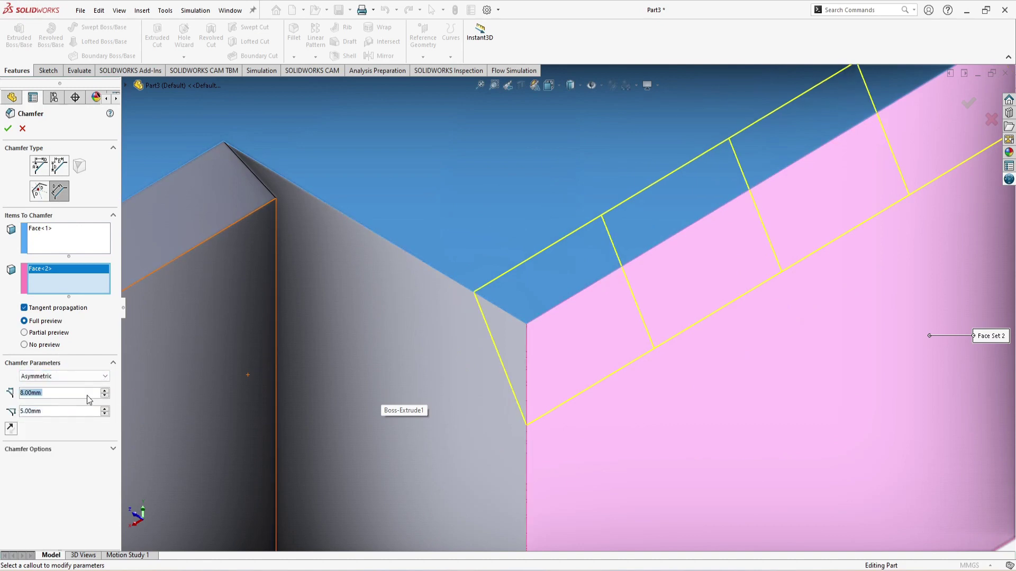
left_click(104, 392)
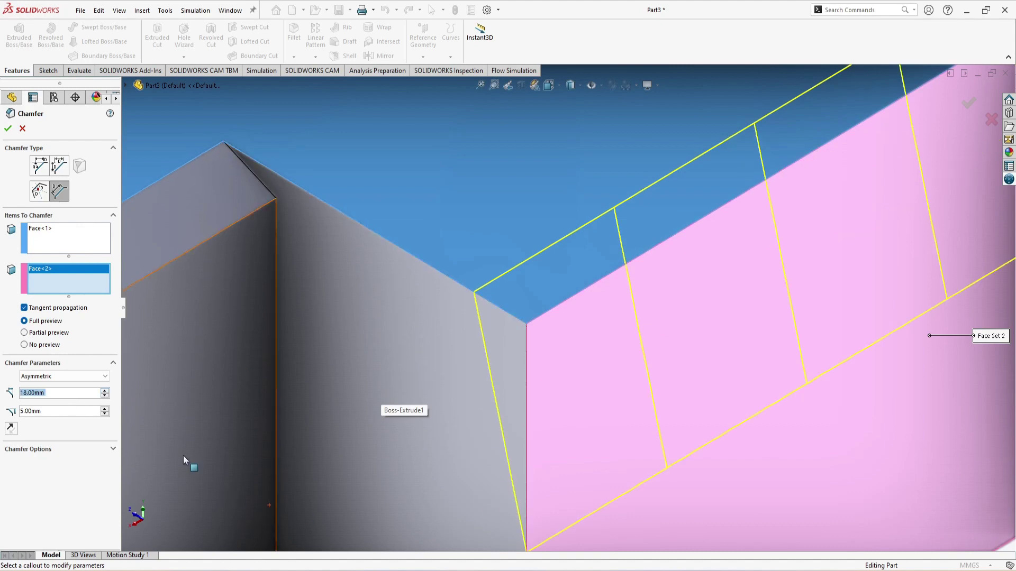
Step: Try a second distance of 35 mm for the asymmetric face-face chamfer, then set it to 25 mm and finish the chamfer
left_click(105, 409)
left_click(106, 409)
left_click(105, 409)
scroll(286, 409, "up", 3)
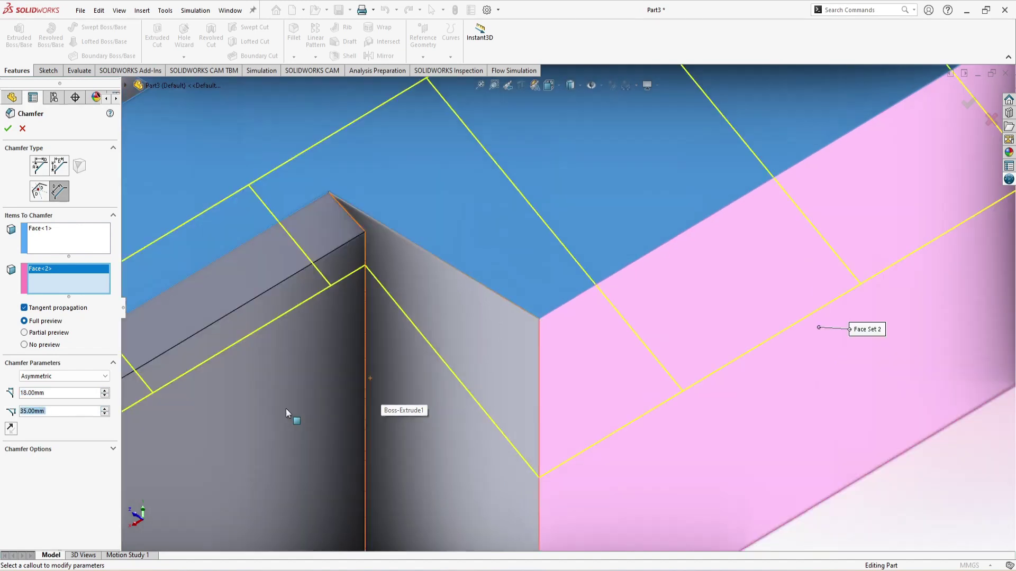
left_click(105, 415)
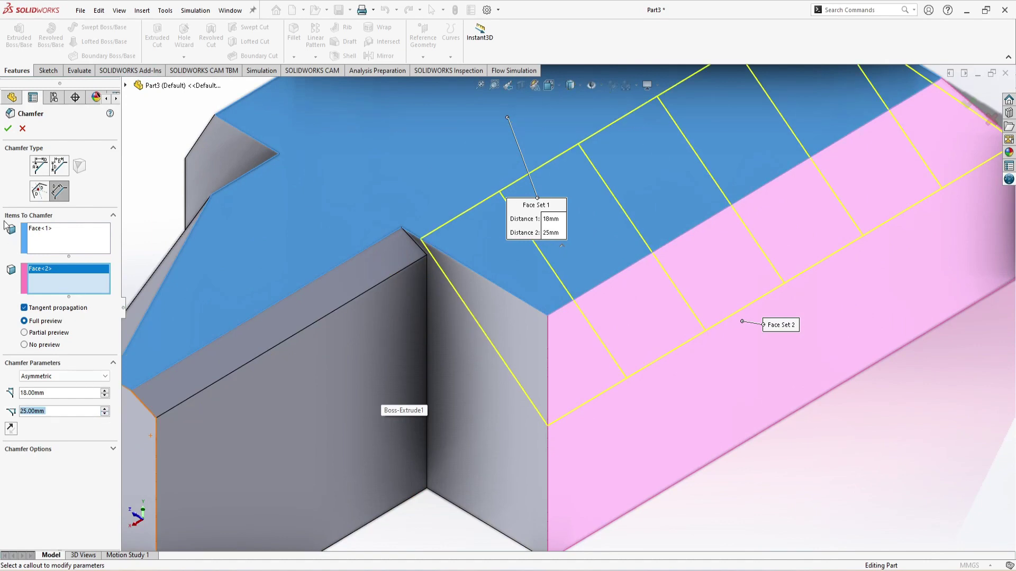
left_click(8, 128)
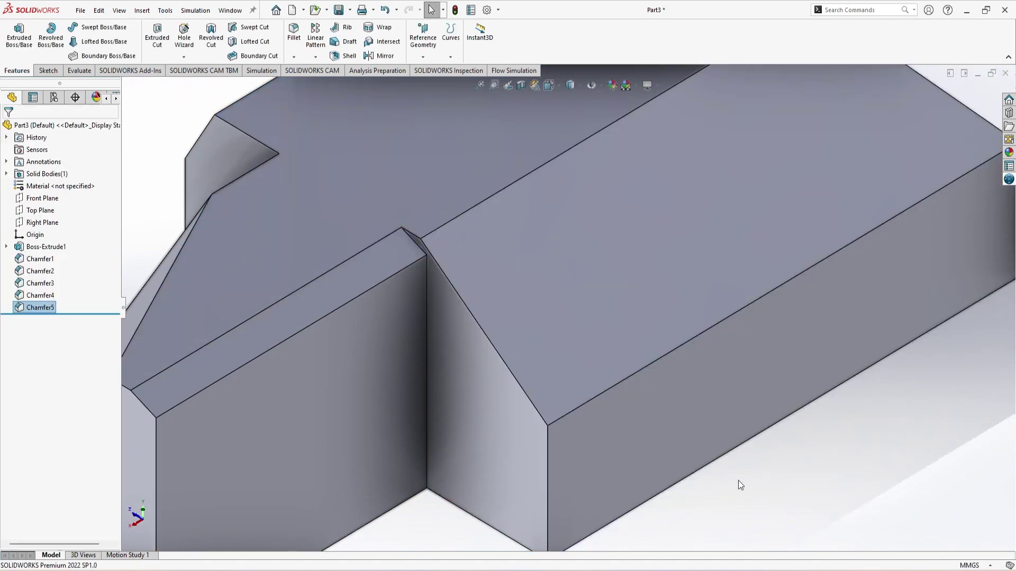
key("f")
key("ctrl+7")
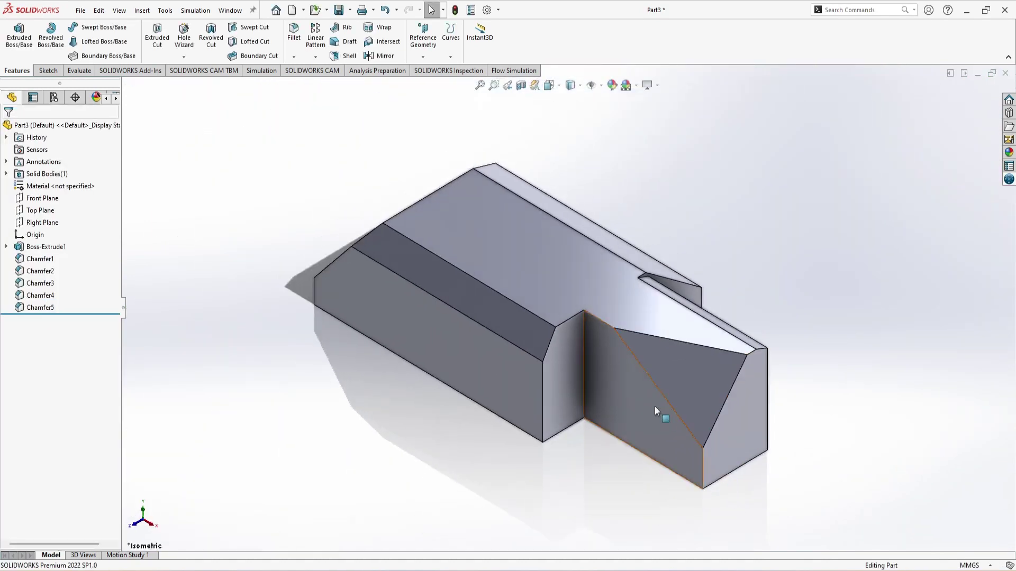
left_click(294, 57)
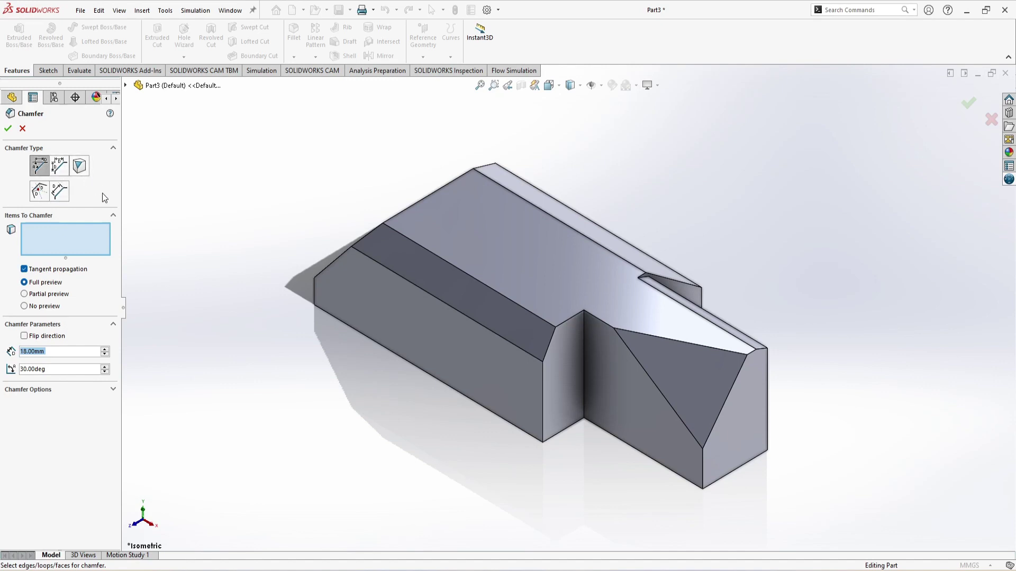
left_click(23, 128)
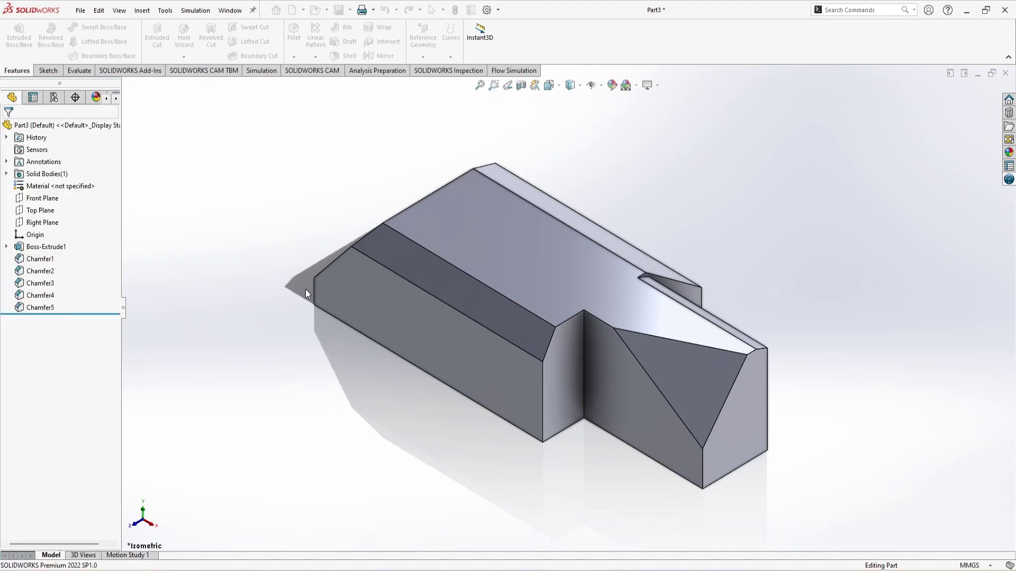